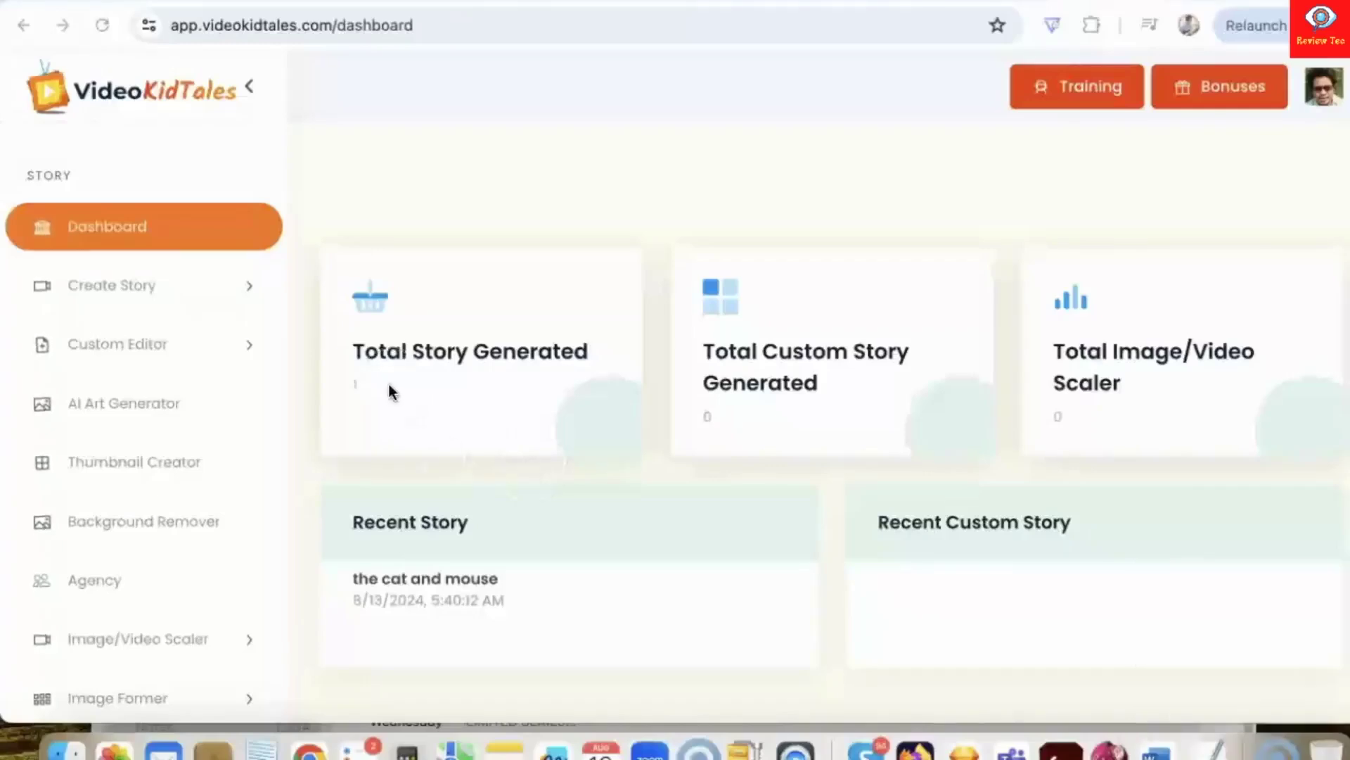
- Expand Create Story and open the Hyper Mode story creator
click(120, 304)
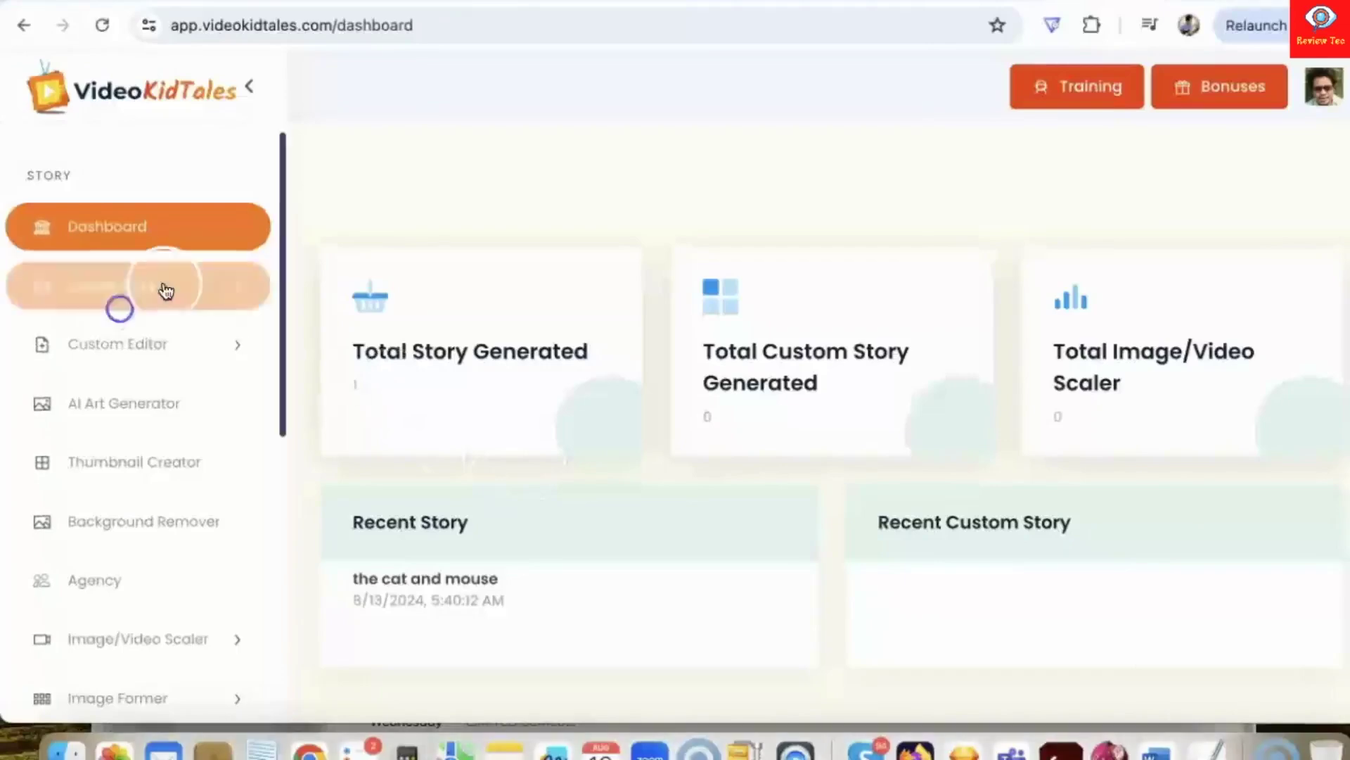
click(189, 283)
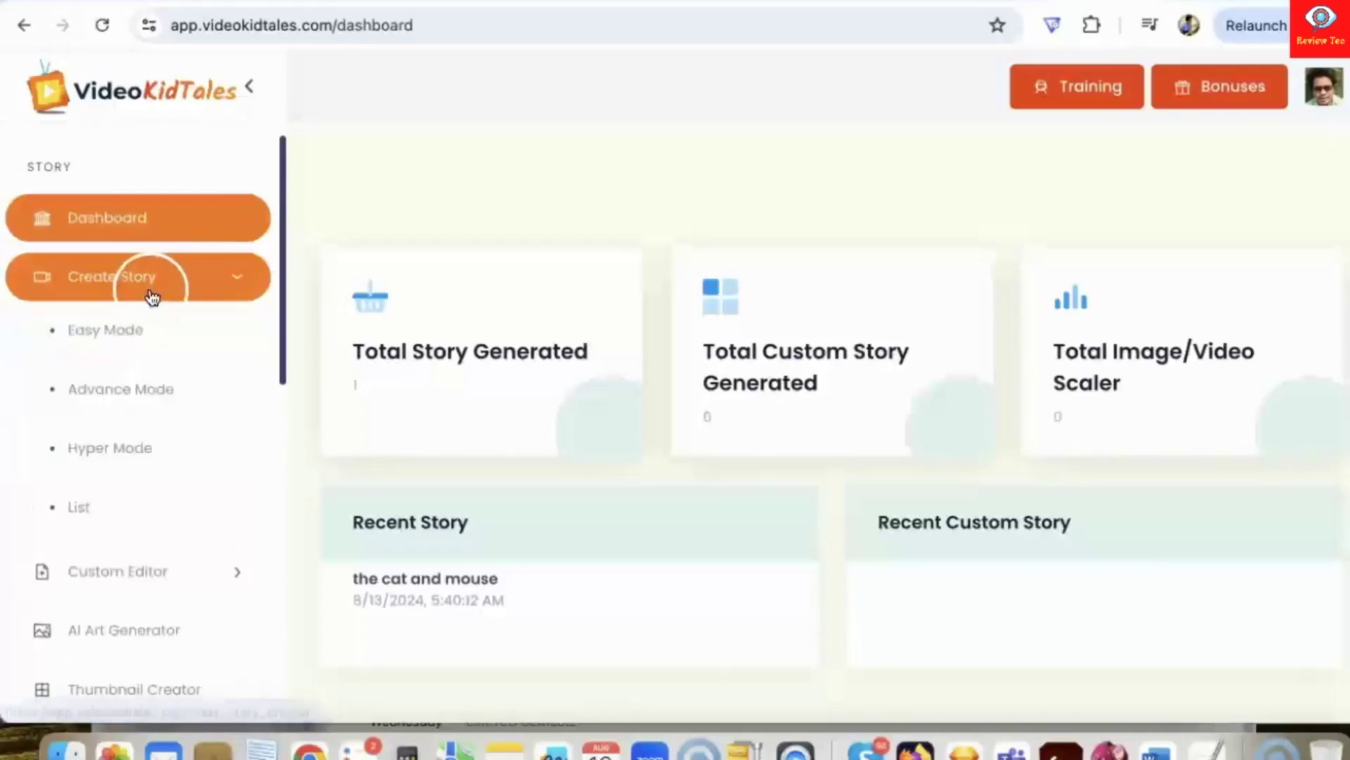
click(134, 453)
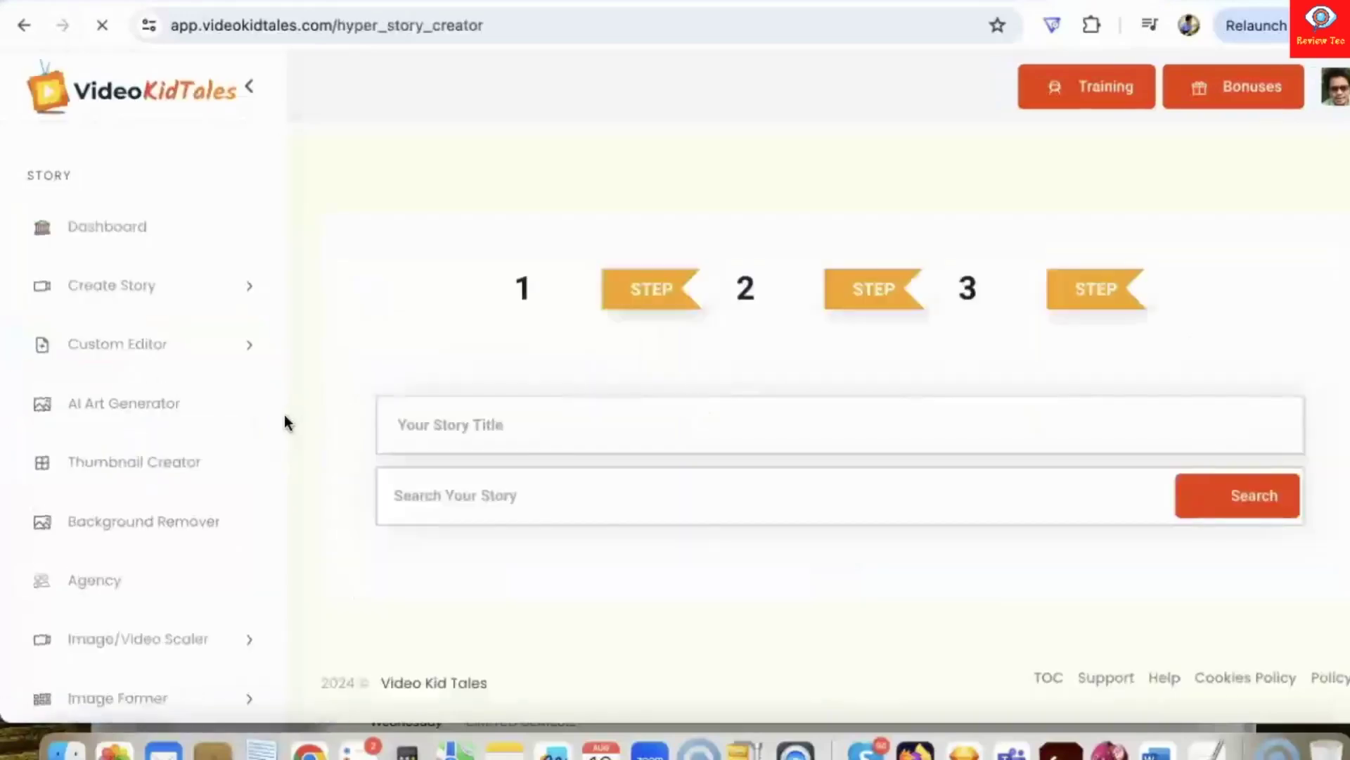
- Enter the title 'the fisherman and wife' and search for matching story texts
click(541, 442)
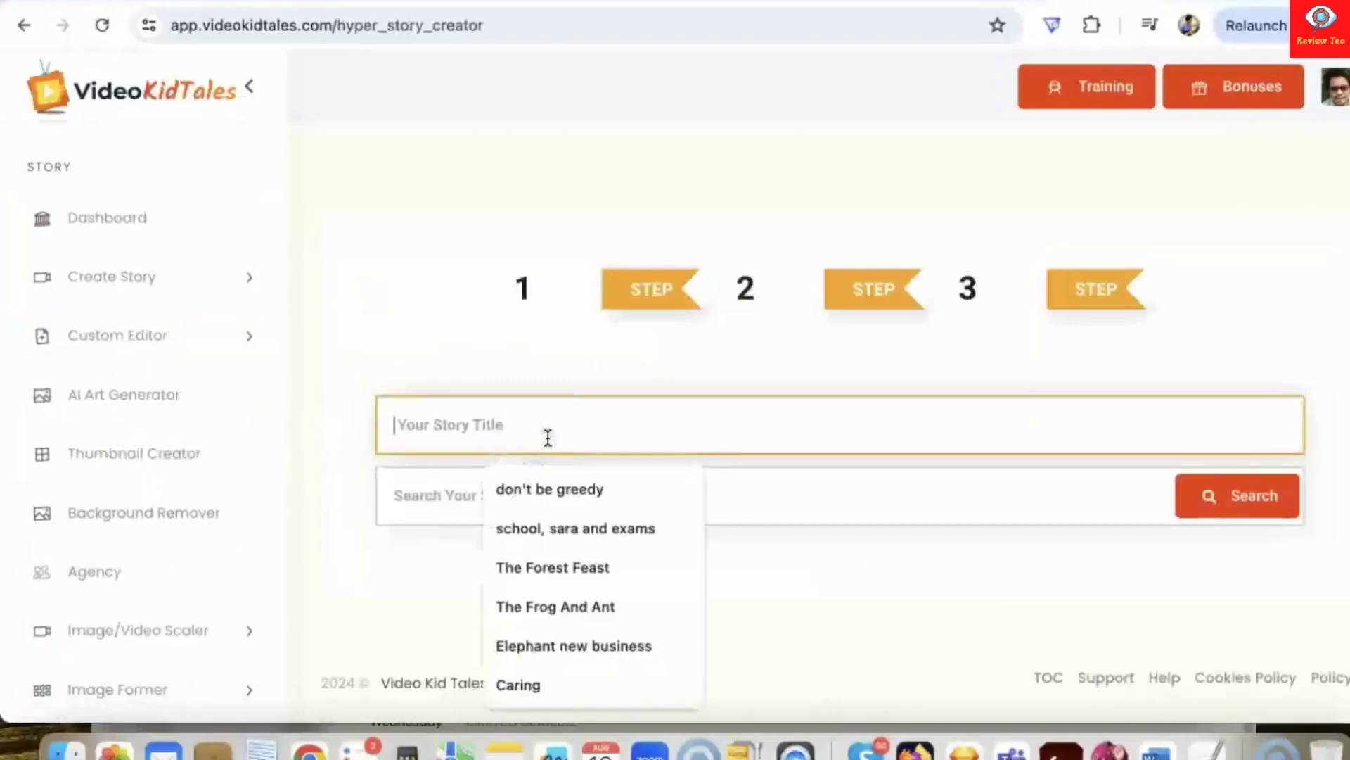
text(the fisherman and wife)
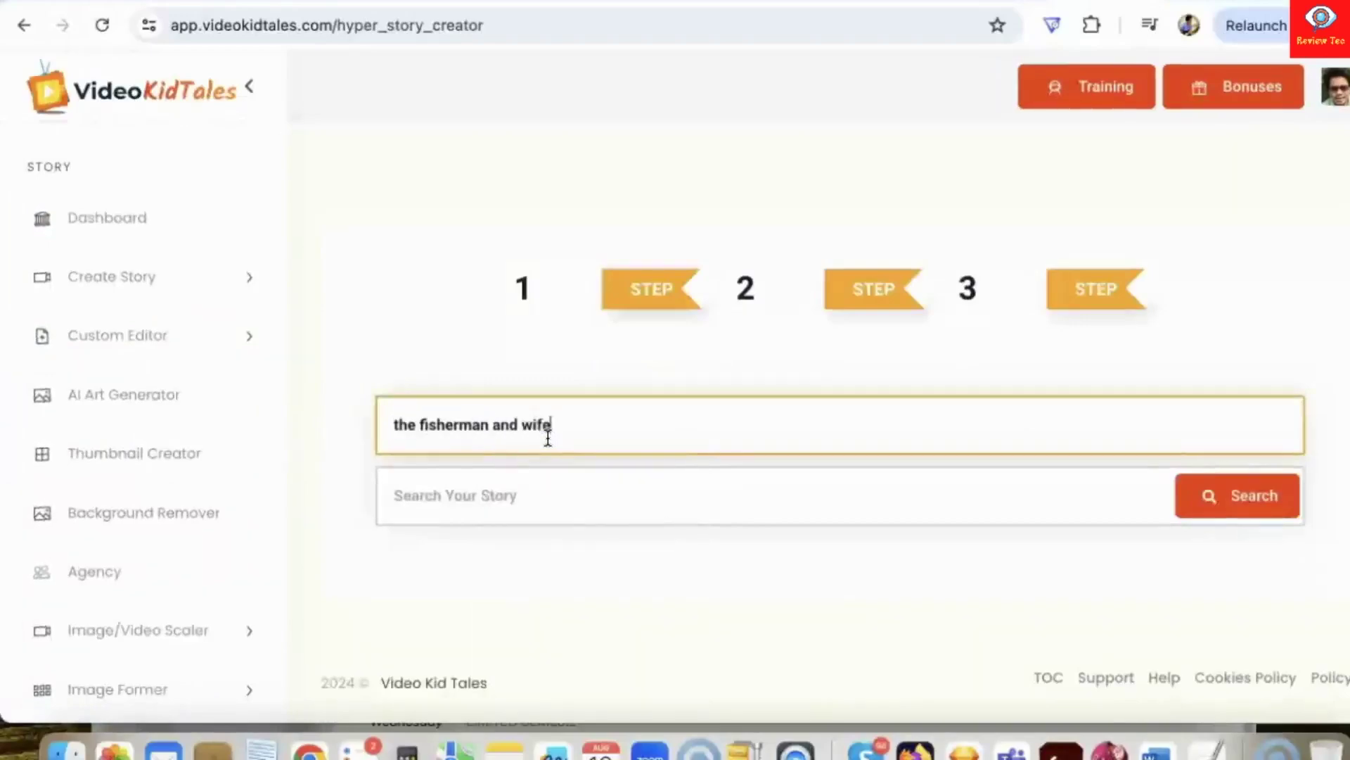
key(ctrl+a)
key(ctrl+c)
key(Tab)
key(ctrl+v)
key(Return)
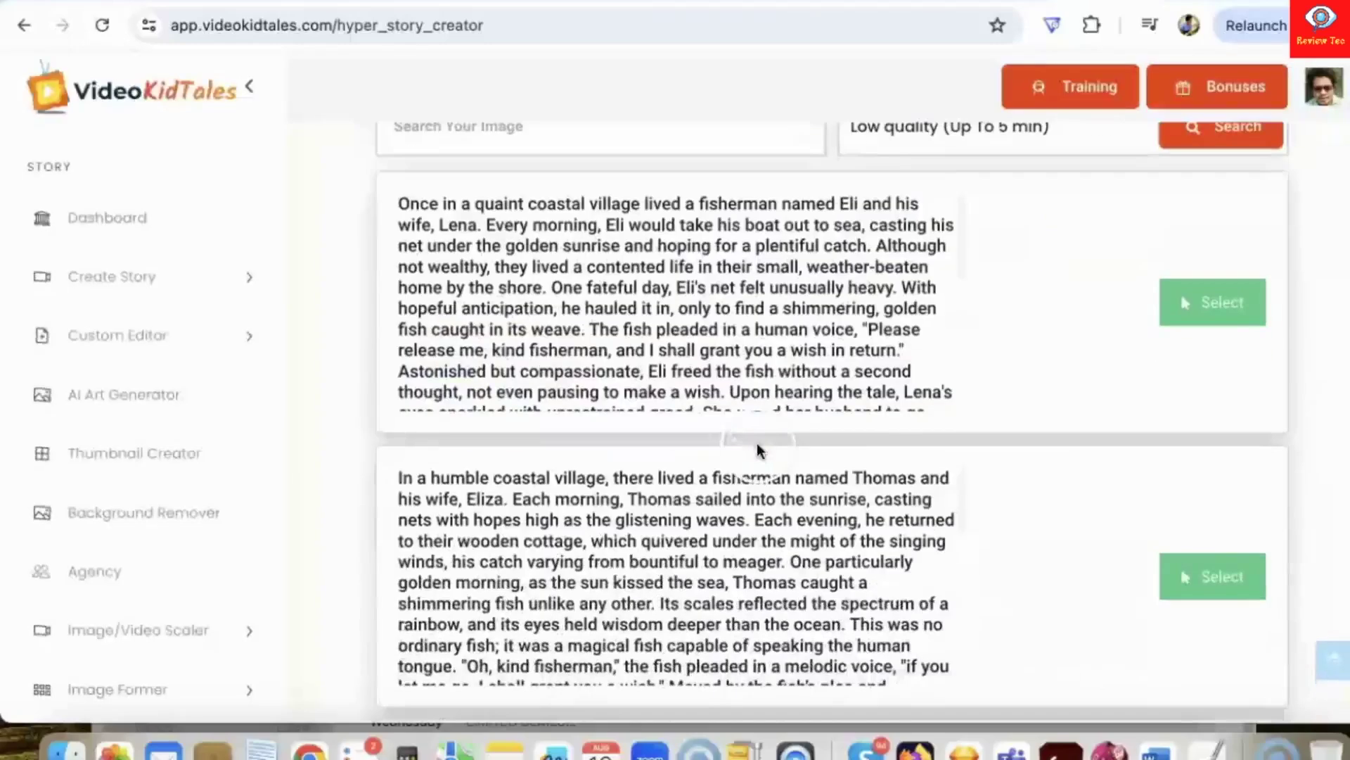
- Scroll down through the fisherman and wife story drafts to the Back button, then back up
scroll(670, 281, down, 8)
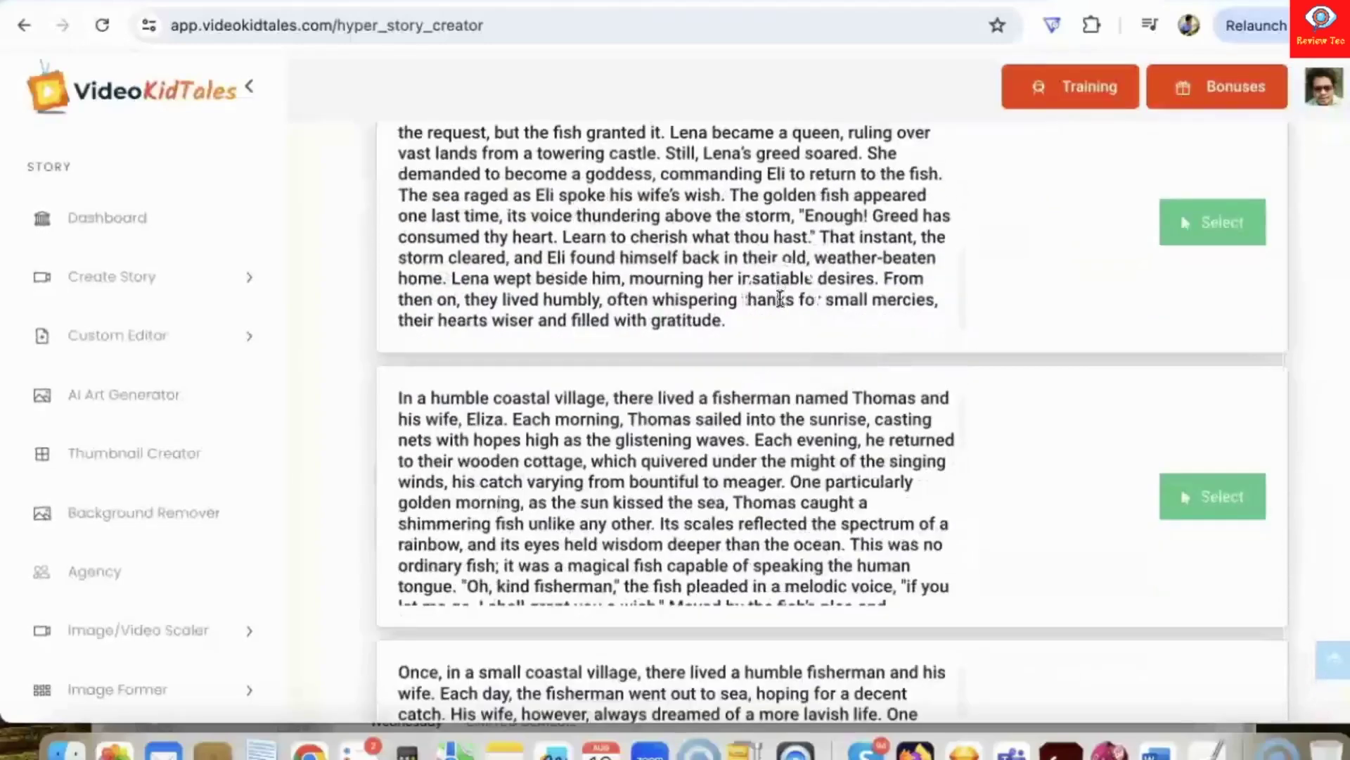
scroll(828, 436, down, 5)
scroll(828, 436, down, 4)
scroll(1010, 504, down, 6)
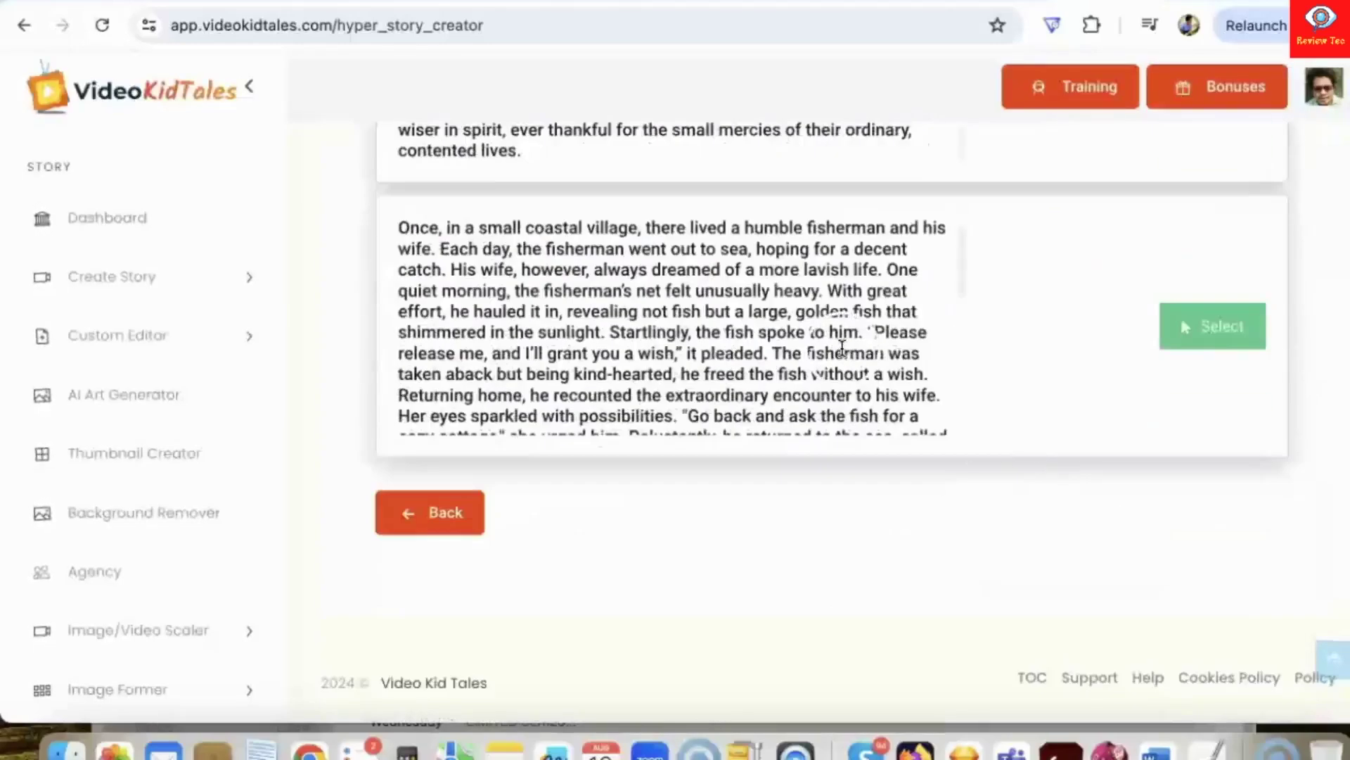
scroll(842, 348, up, 10)
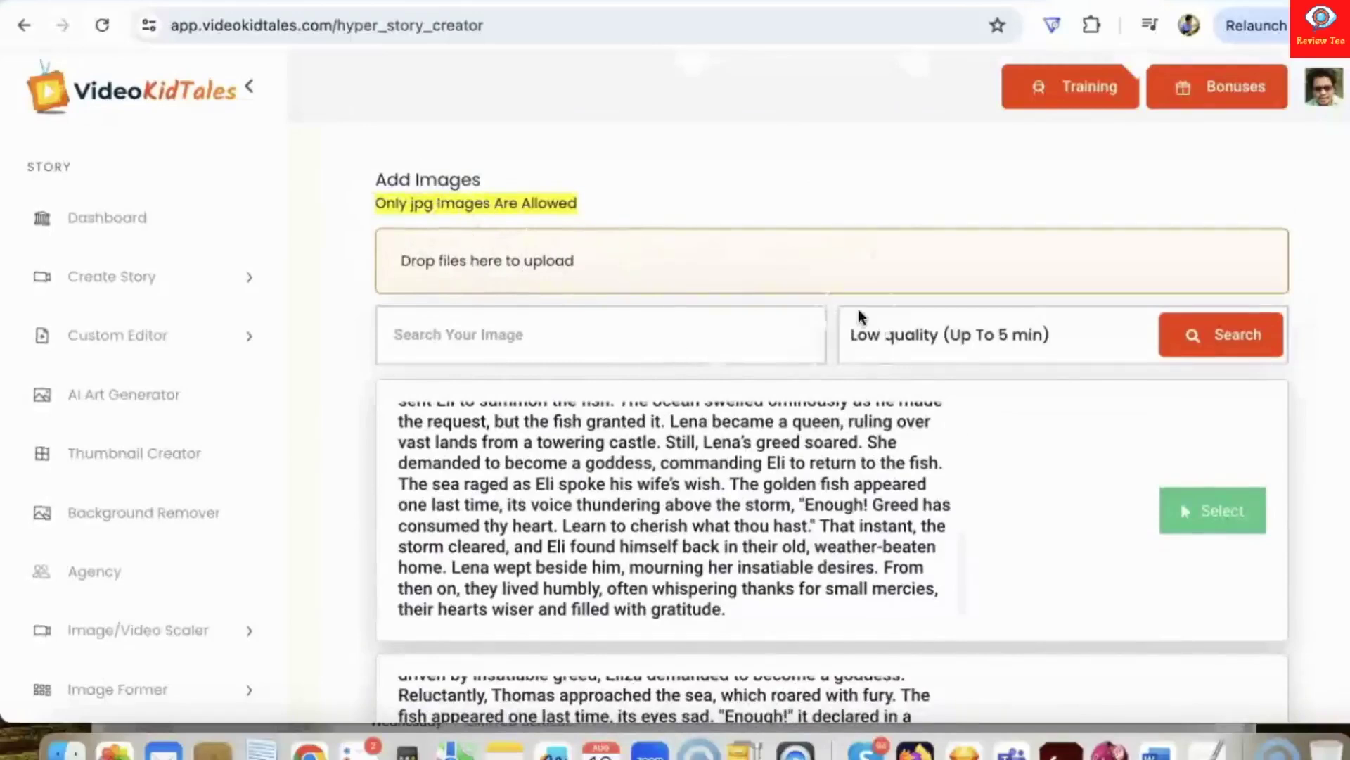
- Set High quality (Up To 15 min) and search images using the copied first story text
click(880, 321)
click(918, 386)
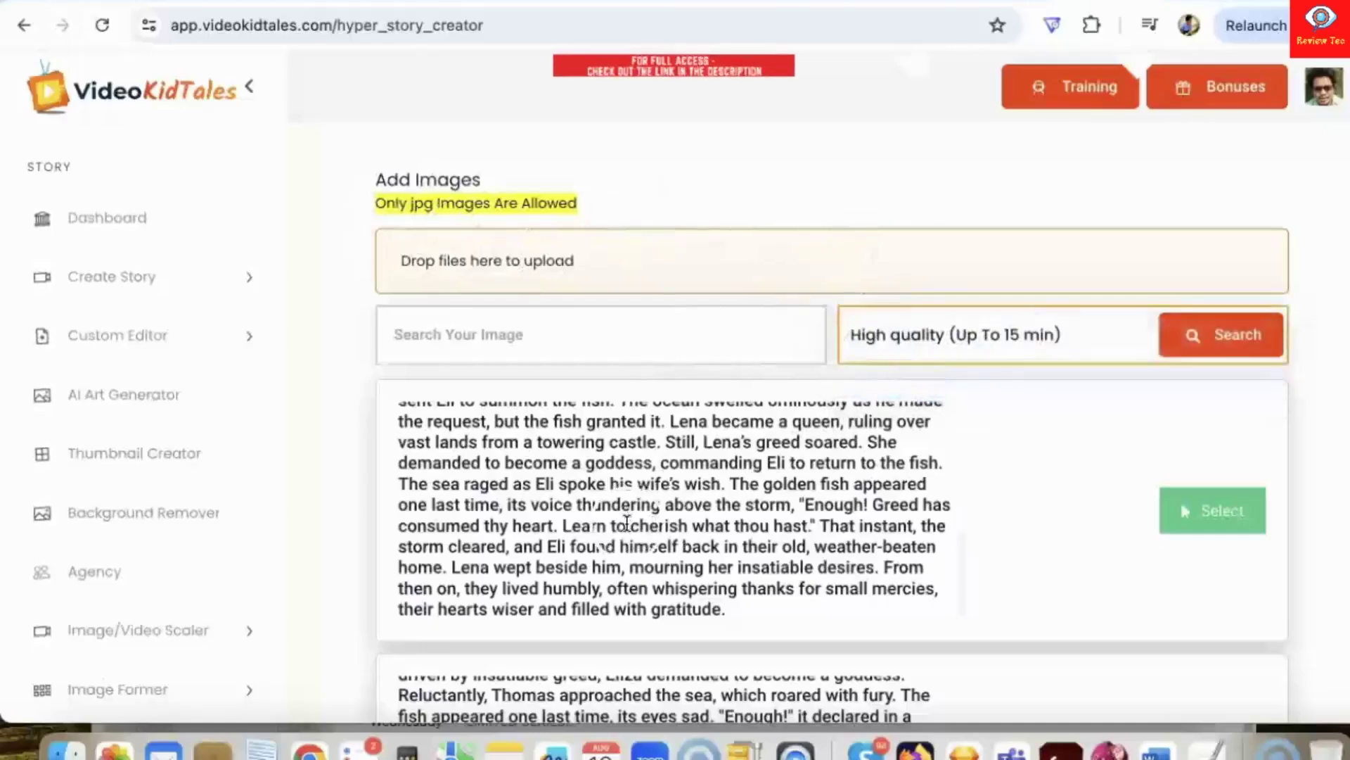
drag(767, 619, 399, 419)
key(ctrl+c)
click(473, 331)
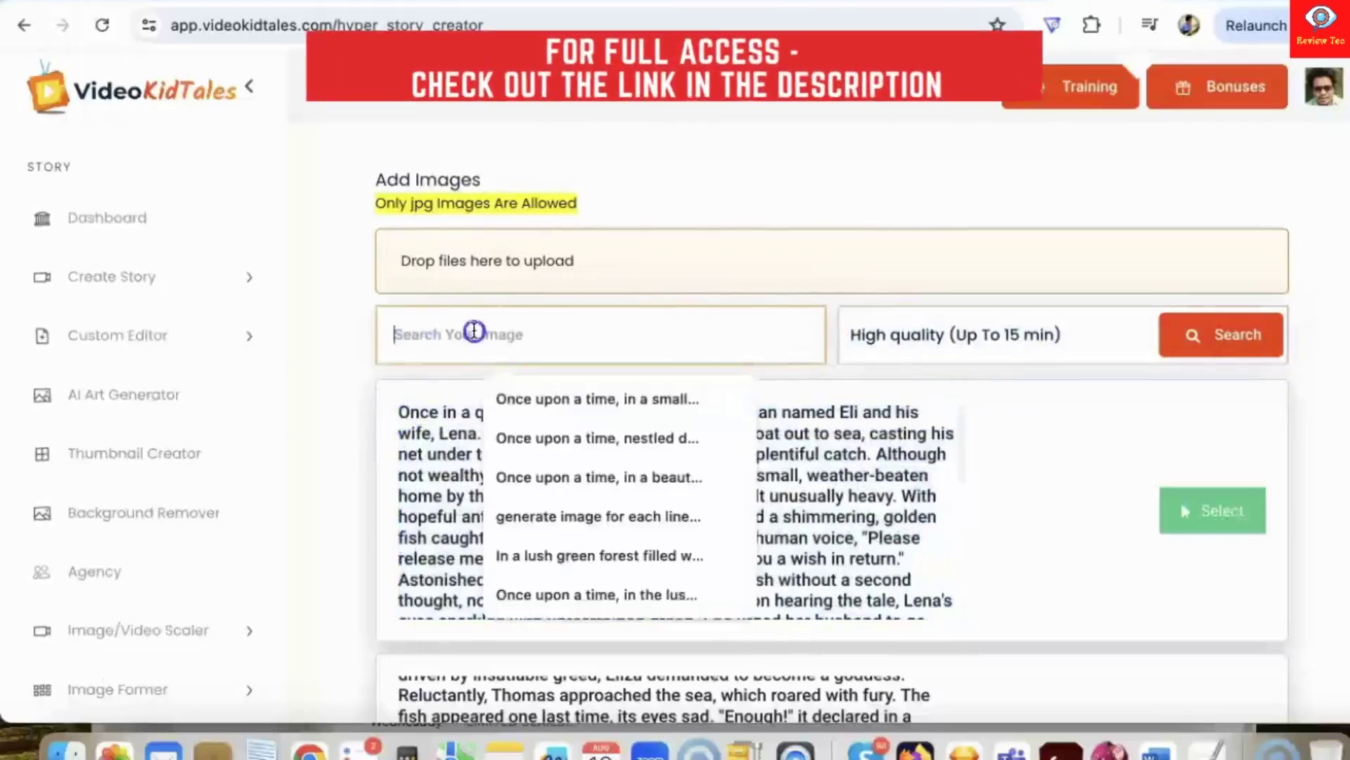
key(ctrl+v)
click(1173, 343)
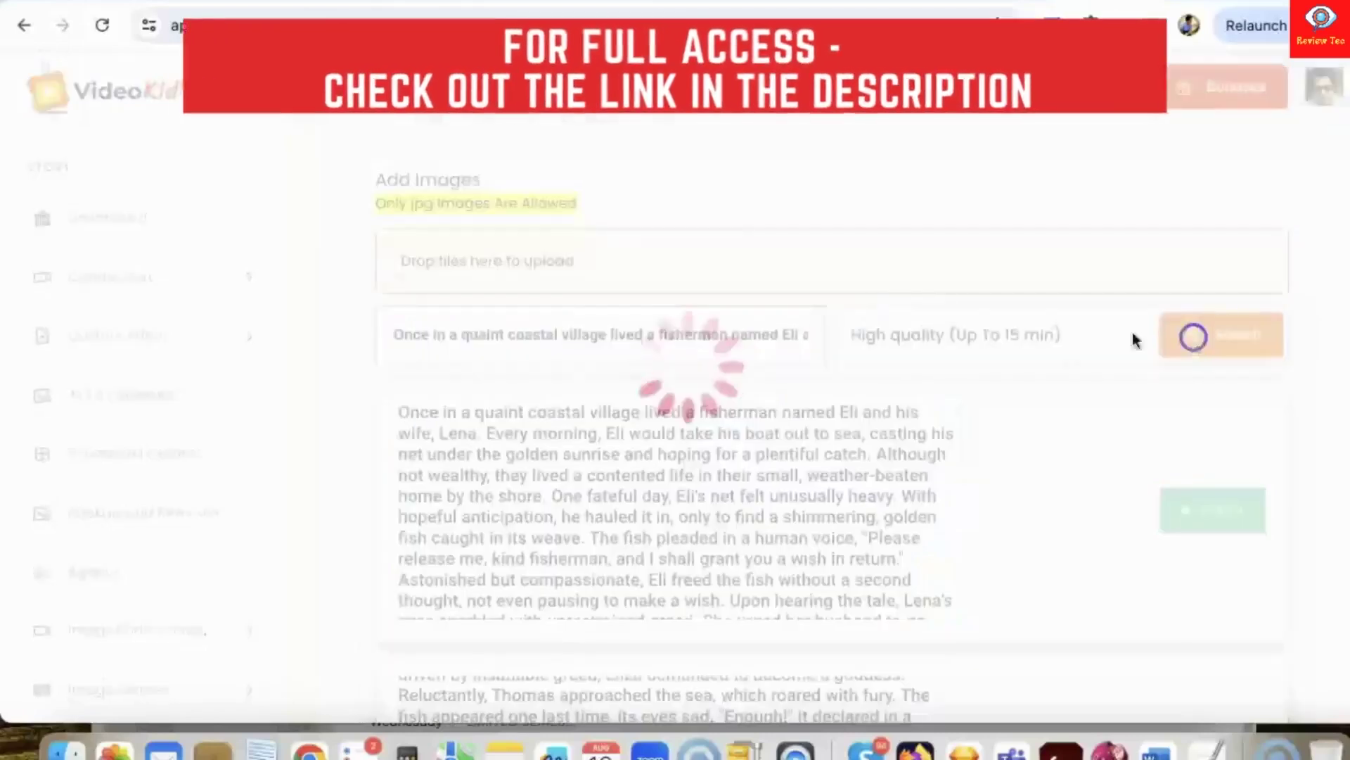
scroll(769, 466, down, 2)
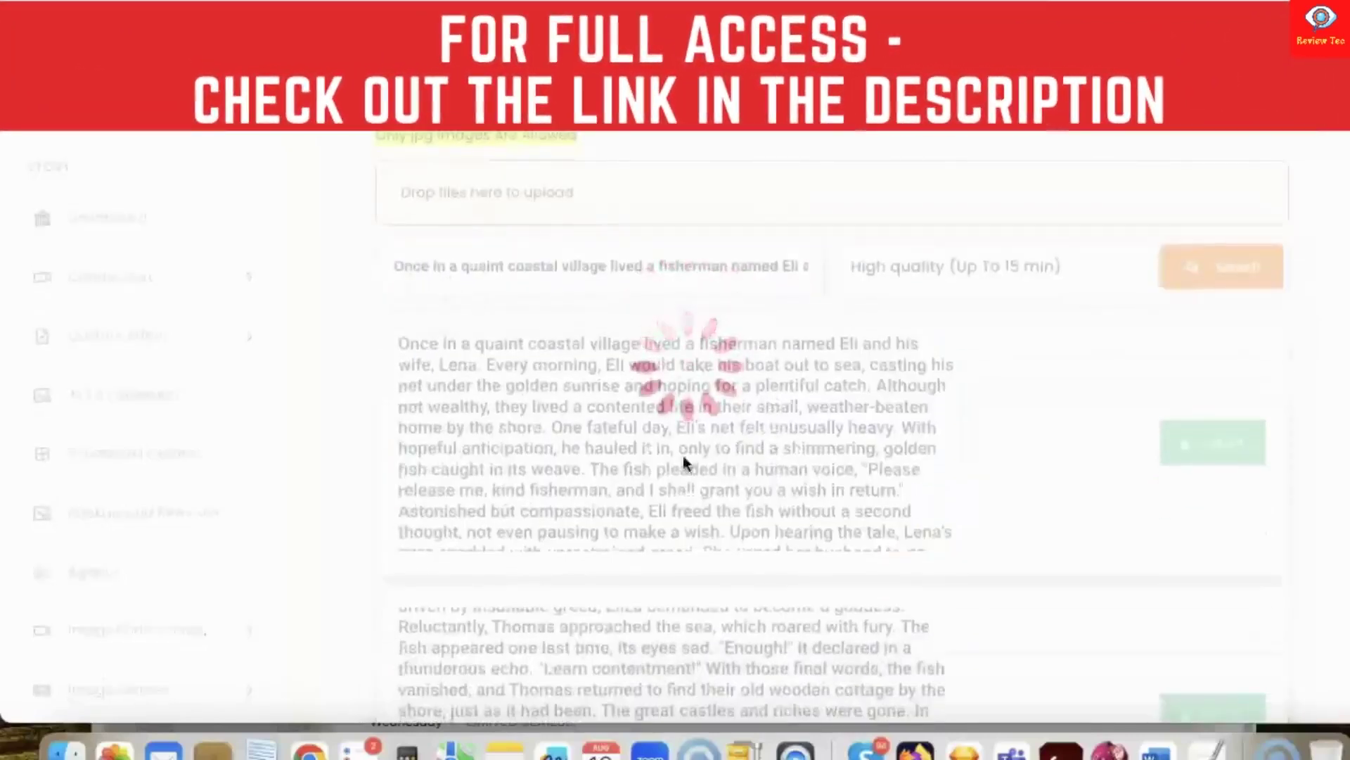
- Tick all twelve generated coastal fisherman images, then scroll down to the story text
click(39, 678)
click(512, 408)
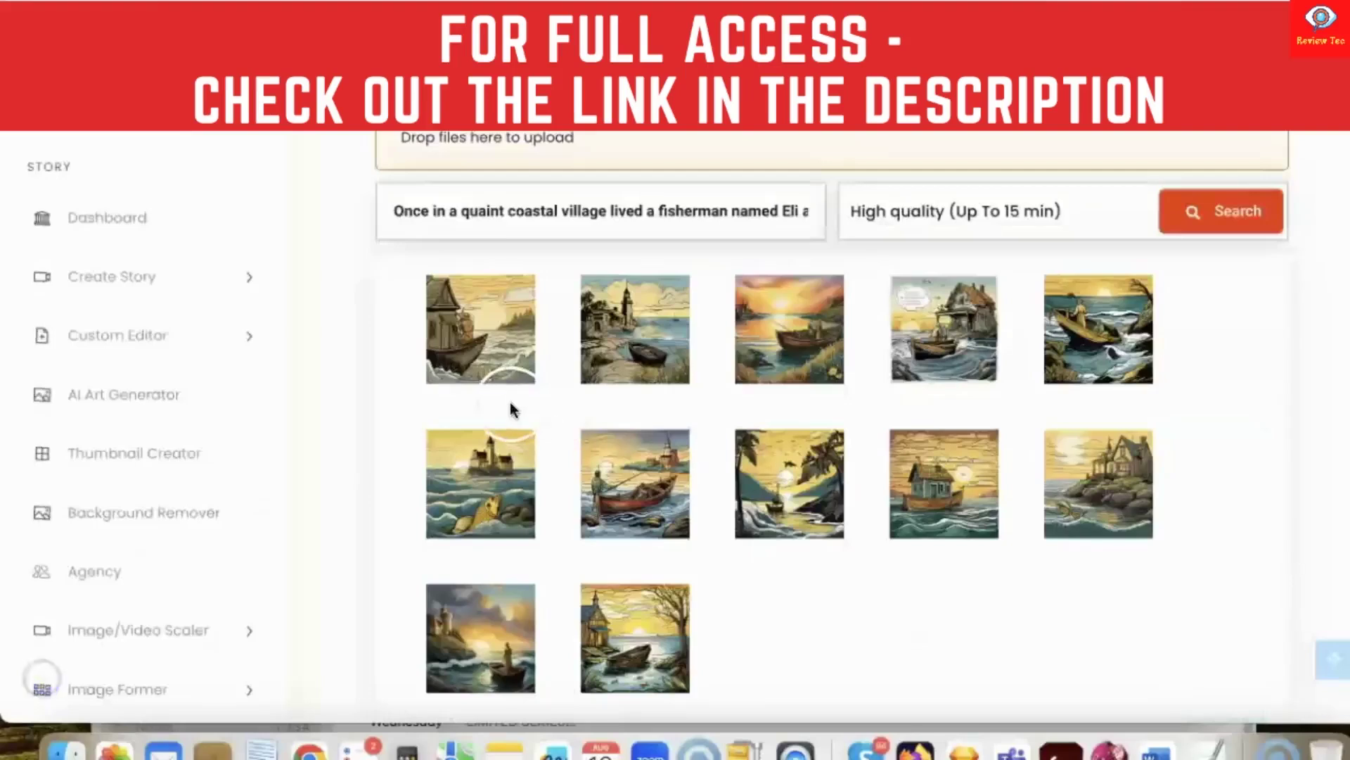
click(484, 332)
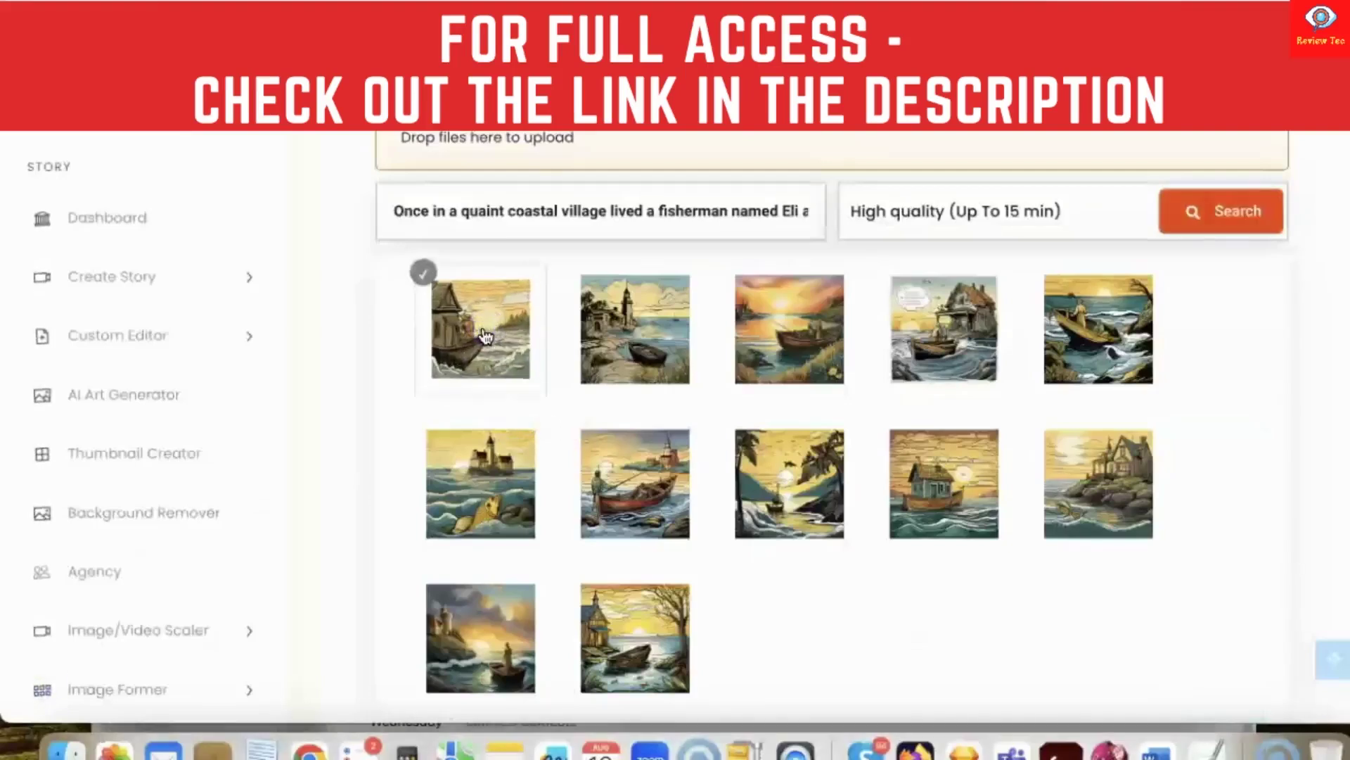
click(623, 329)
click(766, 331)
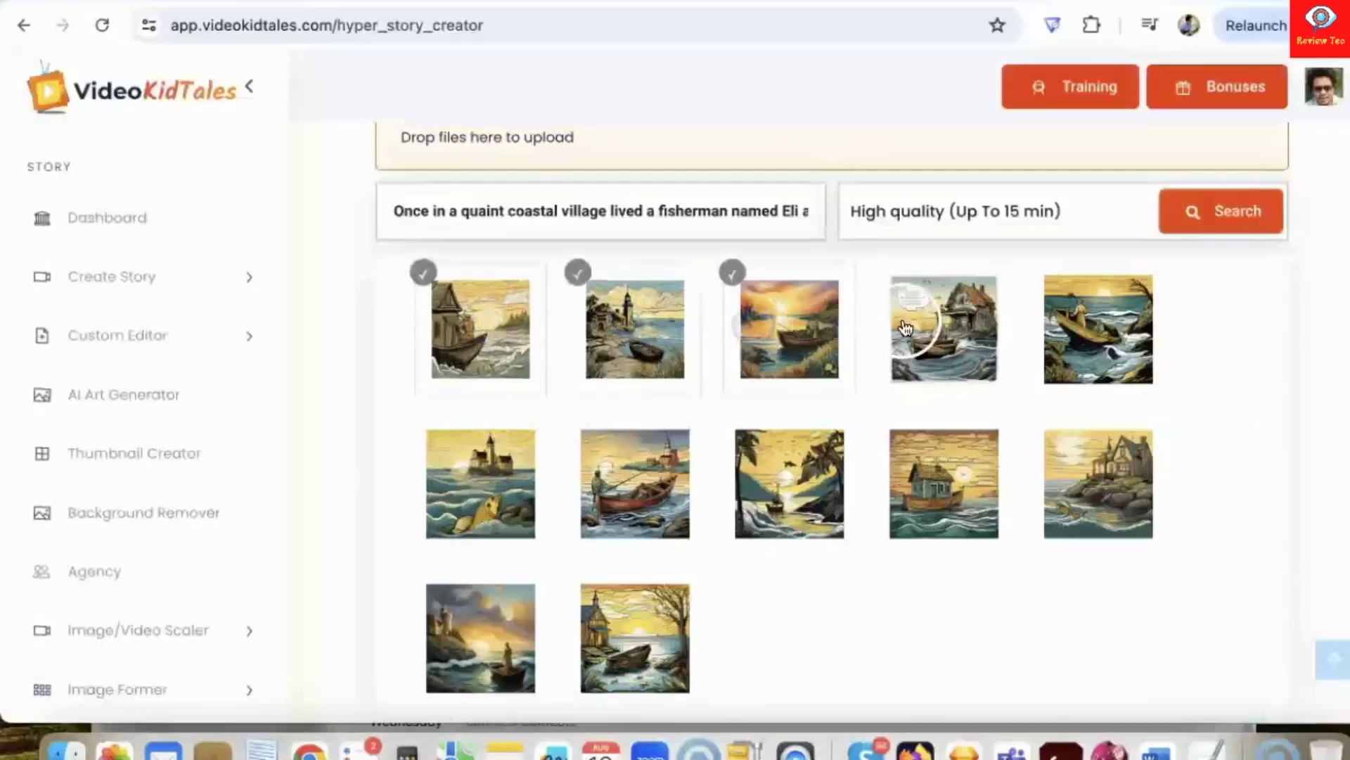
click(1108, 320)
click(1099, 484)
click(944, 482)
click(792, 484)
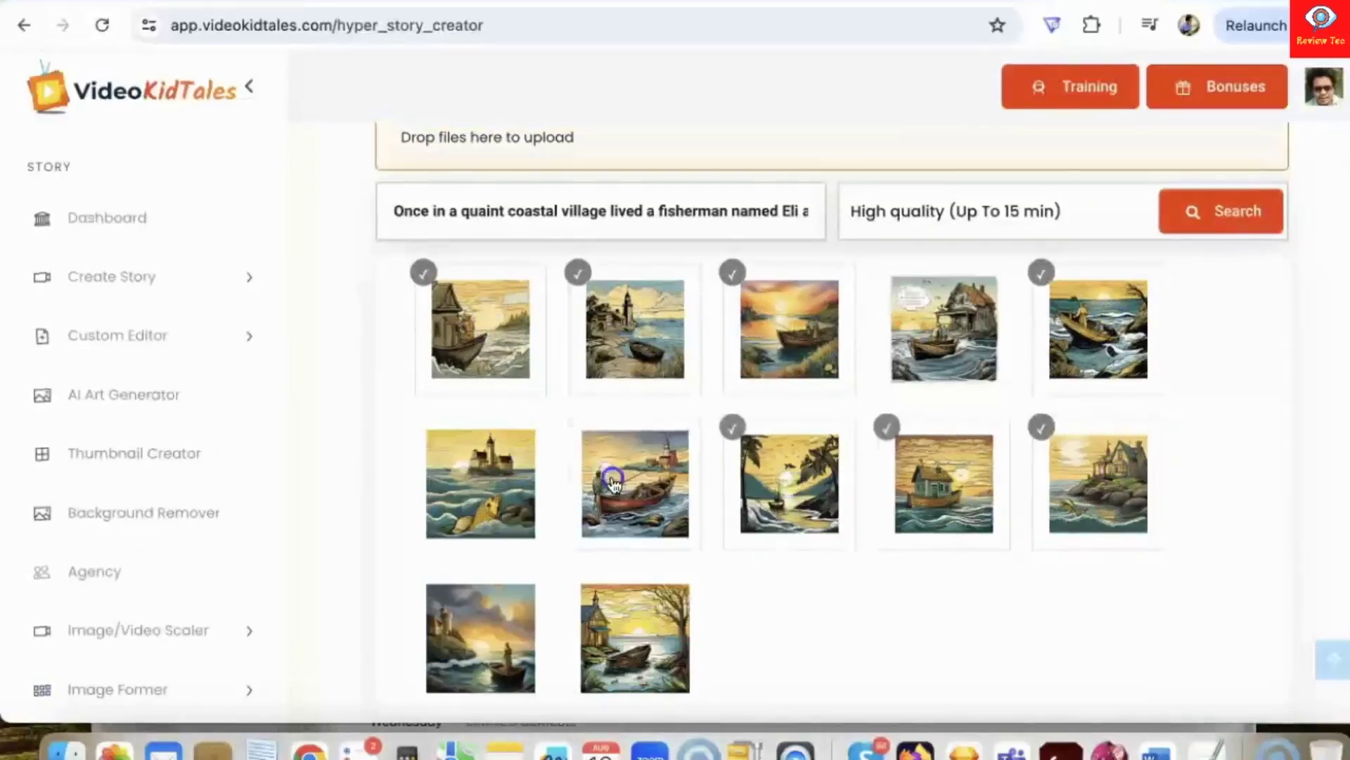
click(634, 484)
click(635, 636)
click(425, 617)
click(483, 508)
scroll(483, 517, down, 3)
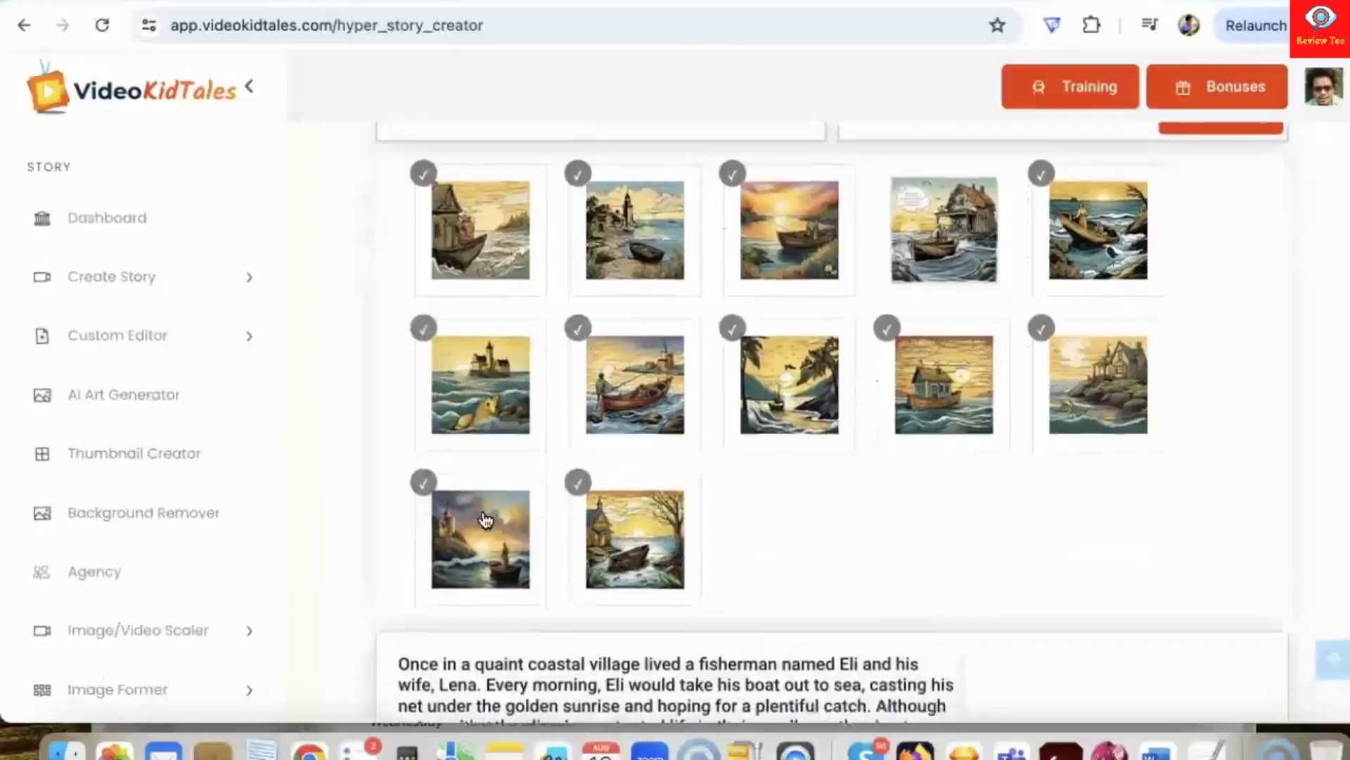
scroll(486, 519, down, 3)
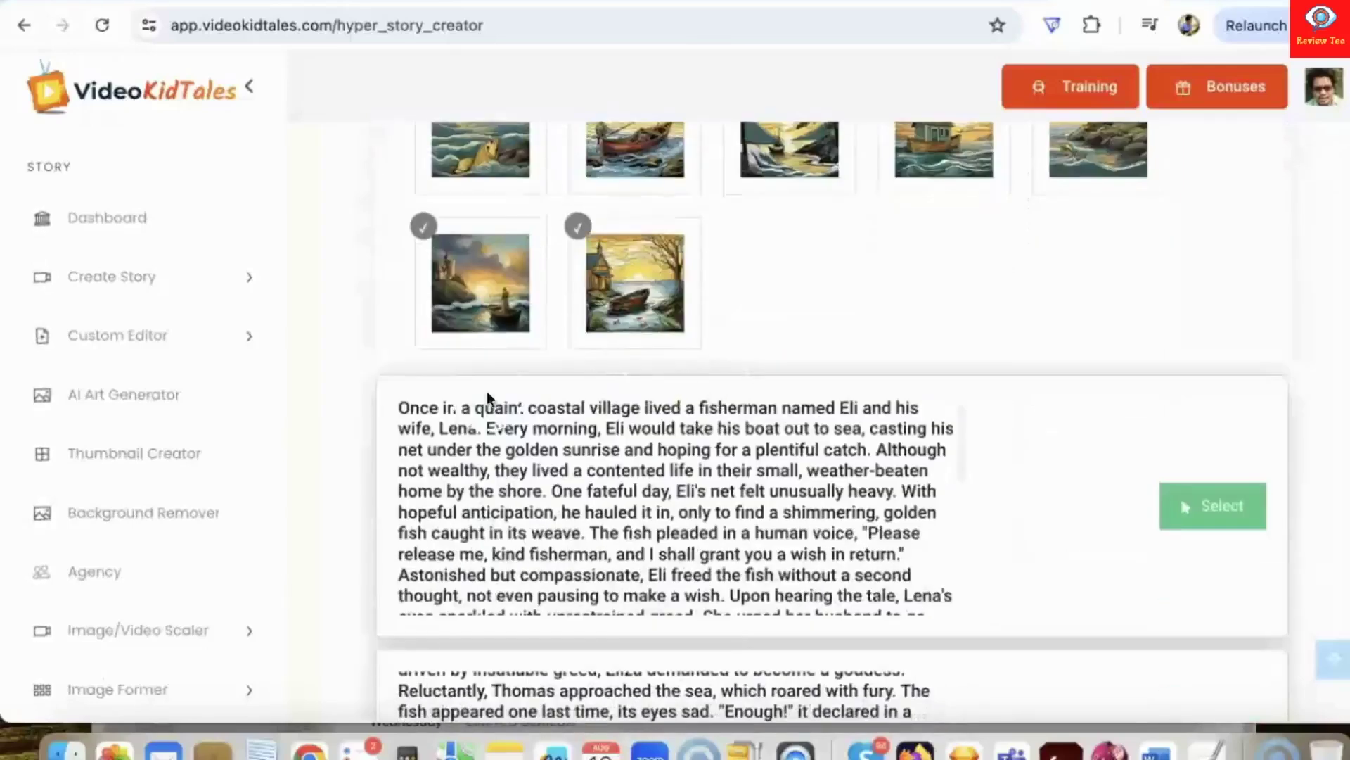
scroll(487, 408, down, 2)
scroll(576, 457, up, 2)
scroll(576, 457, up, 1)
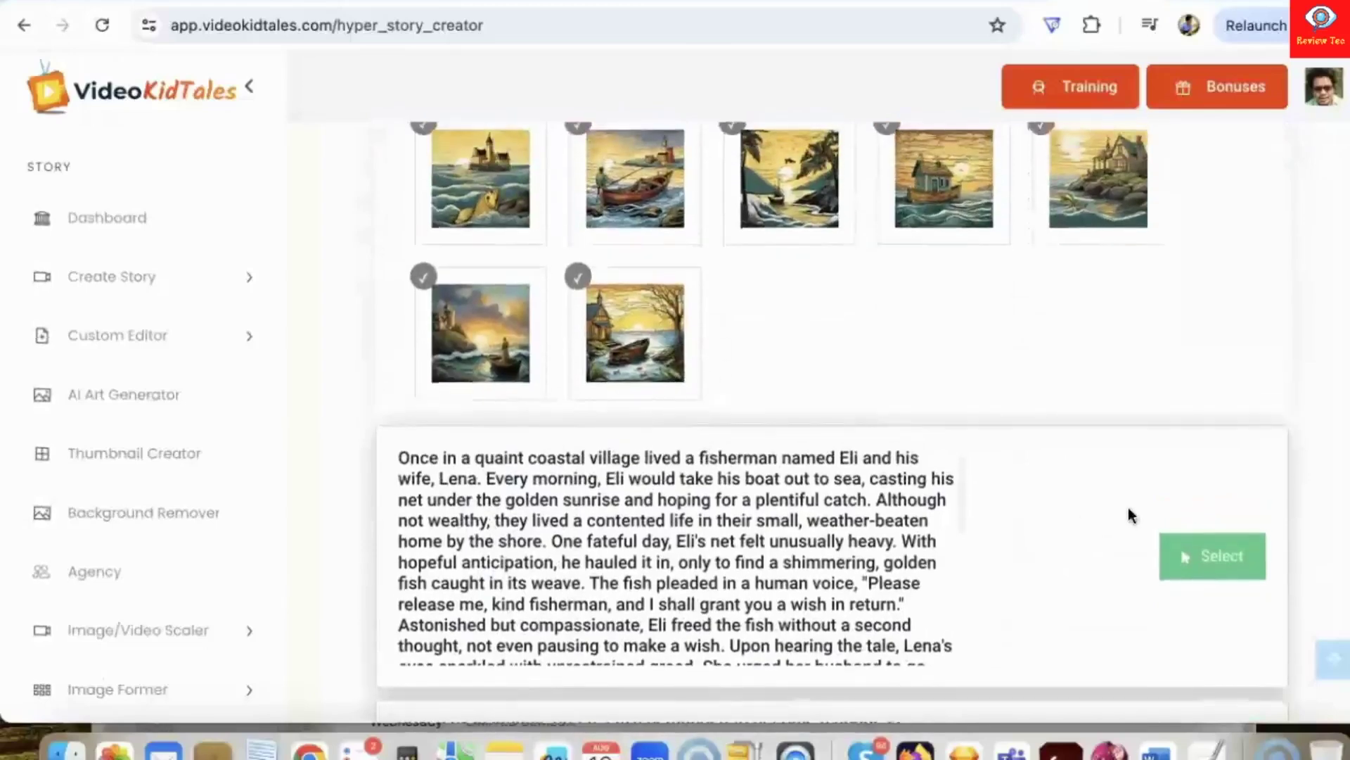
- Use the first story text, keeping the Burn transition and 9:16 aspect ratio
click(1199, 573)
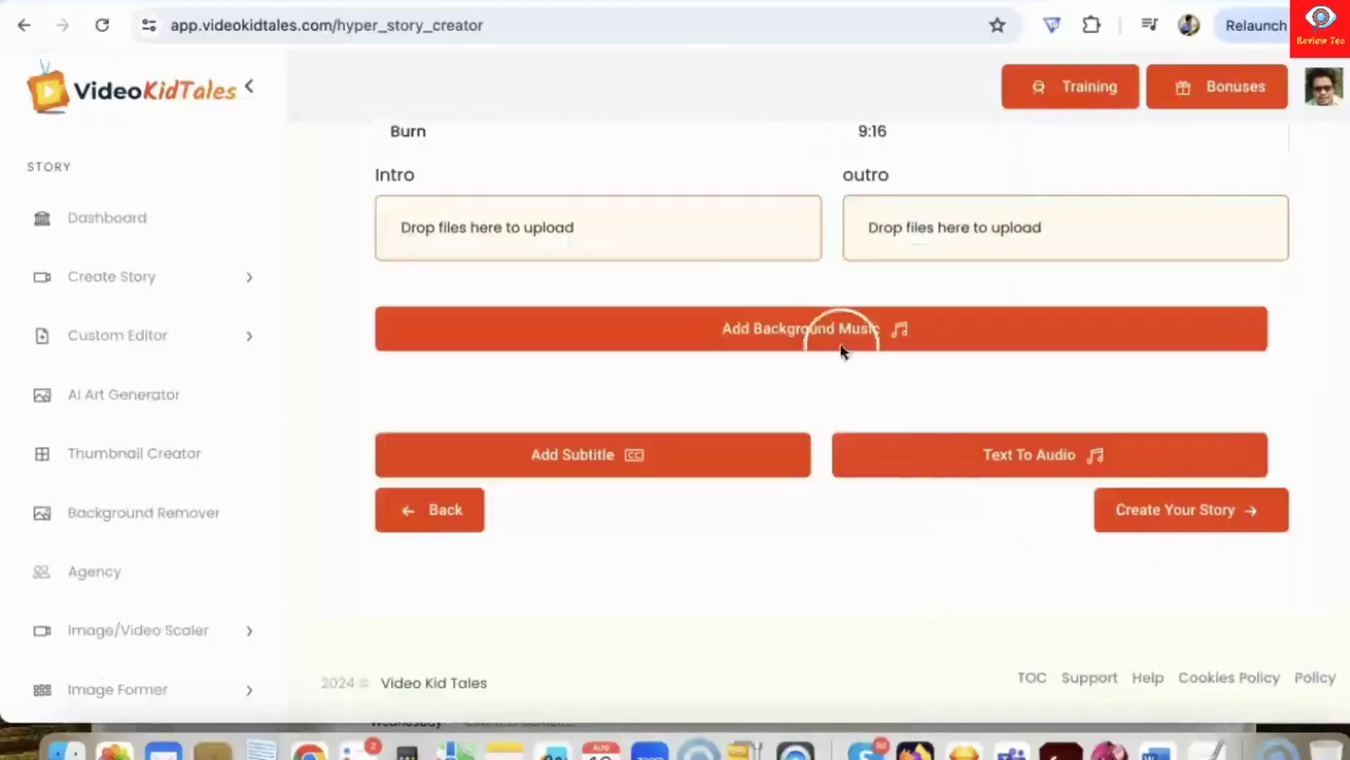
scroll(809, 352, up, 2)
click(611, 246)
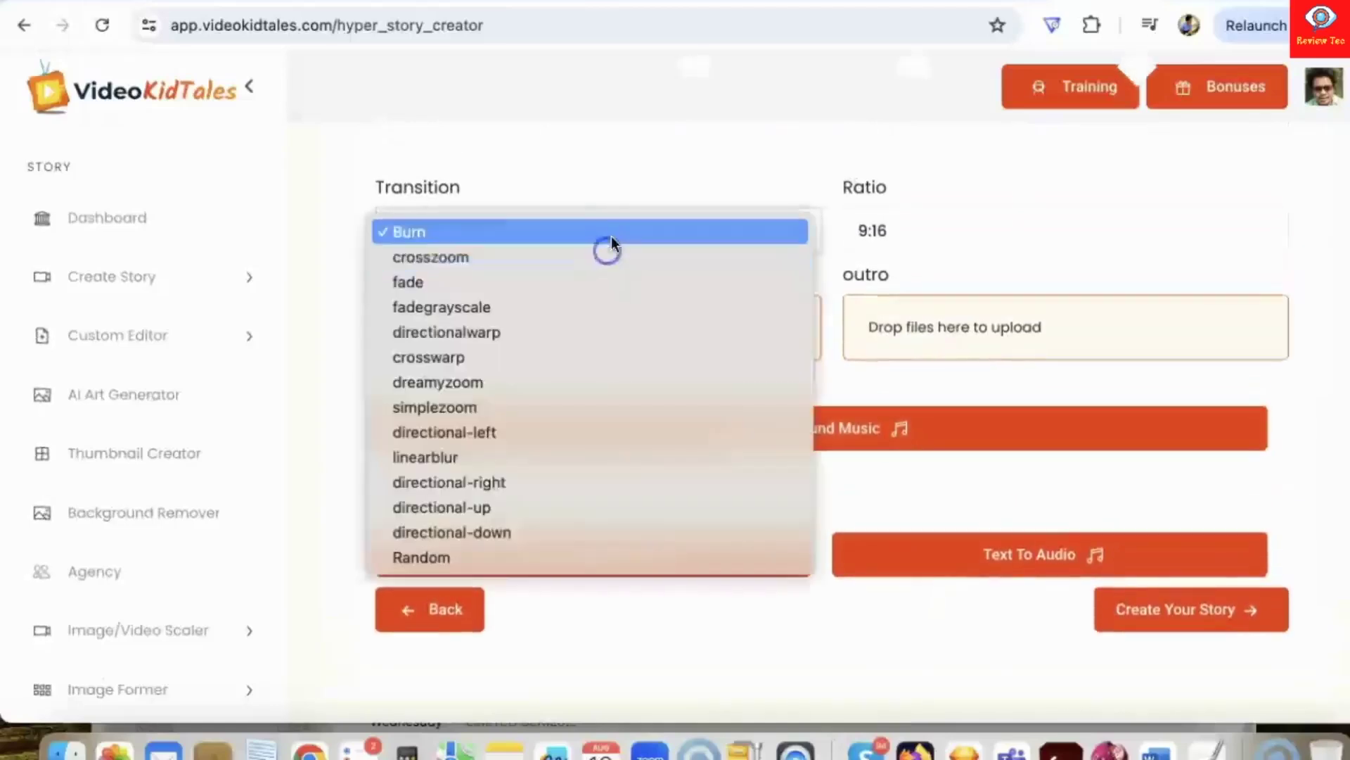
click(827, 143)
click(918, 230)
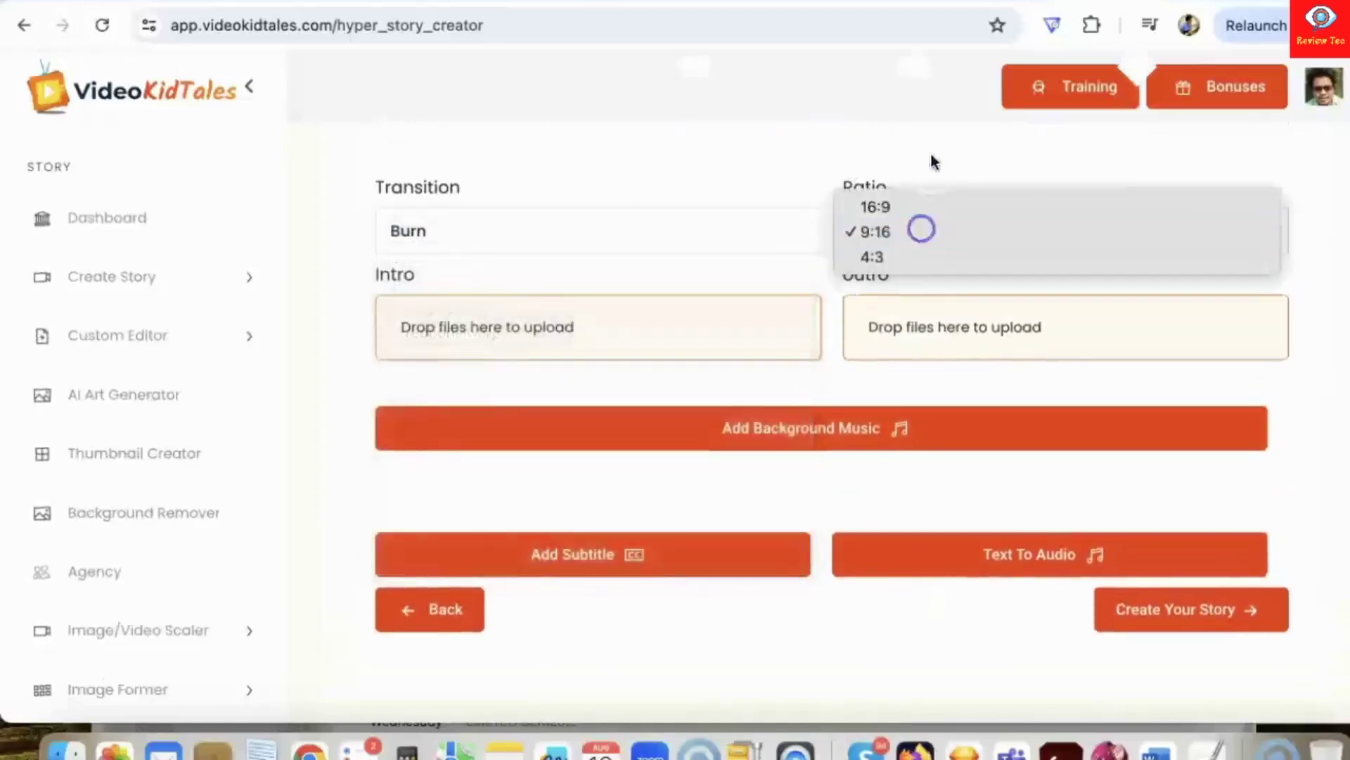
click(933, 156)
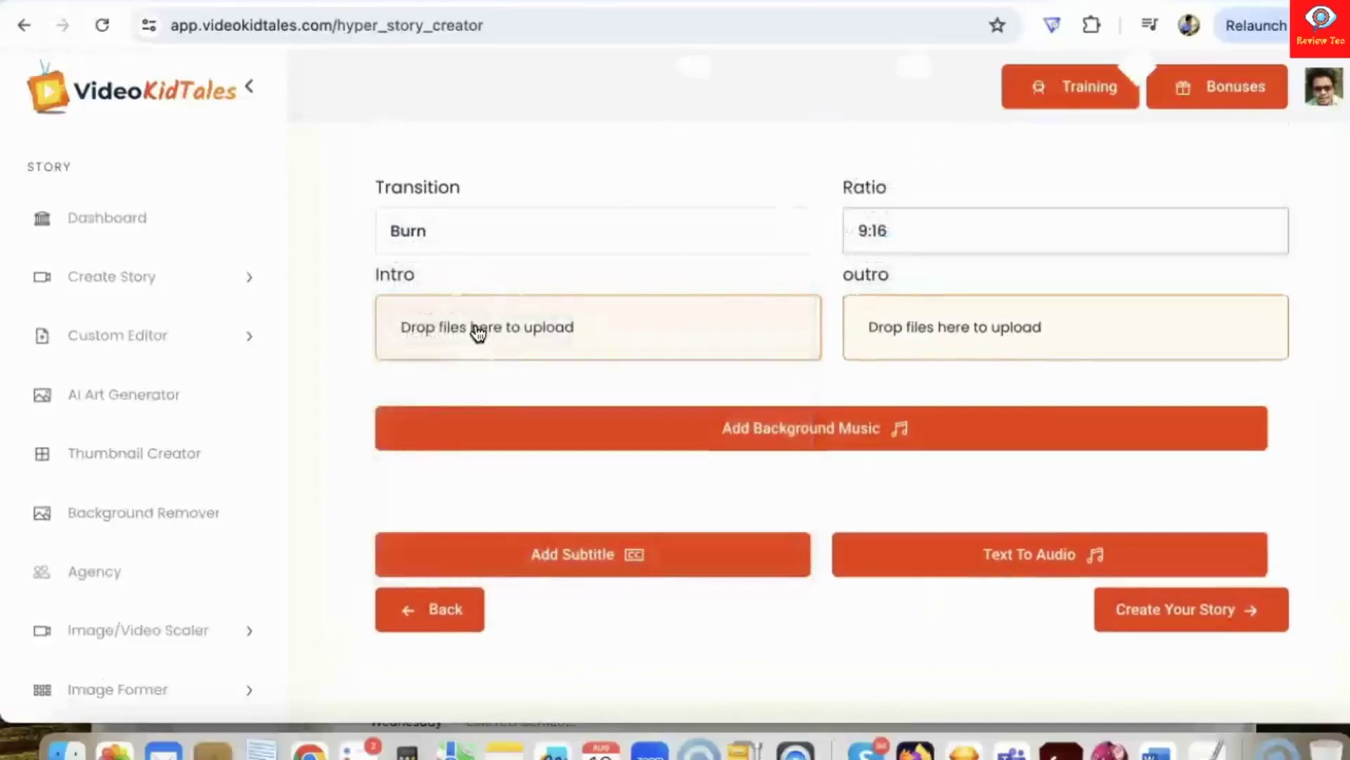
- Choose Acoustic Happiness 1m30s.mp3 under Add Background Music and set its volume to 10%
click(547, 441)
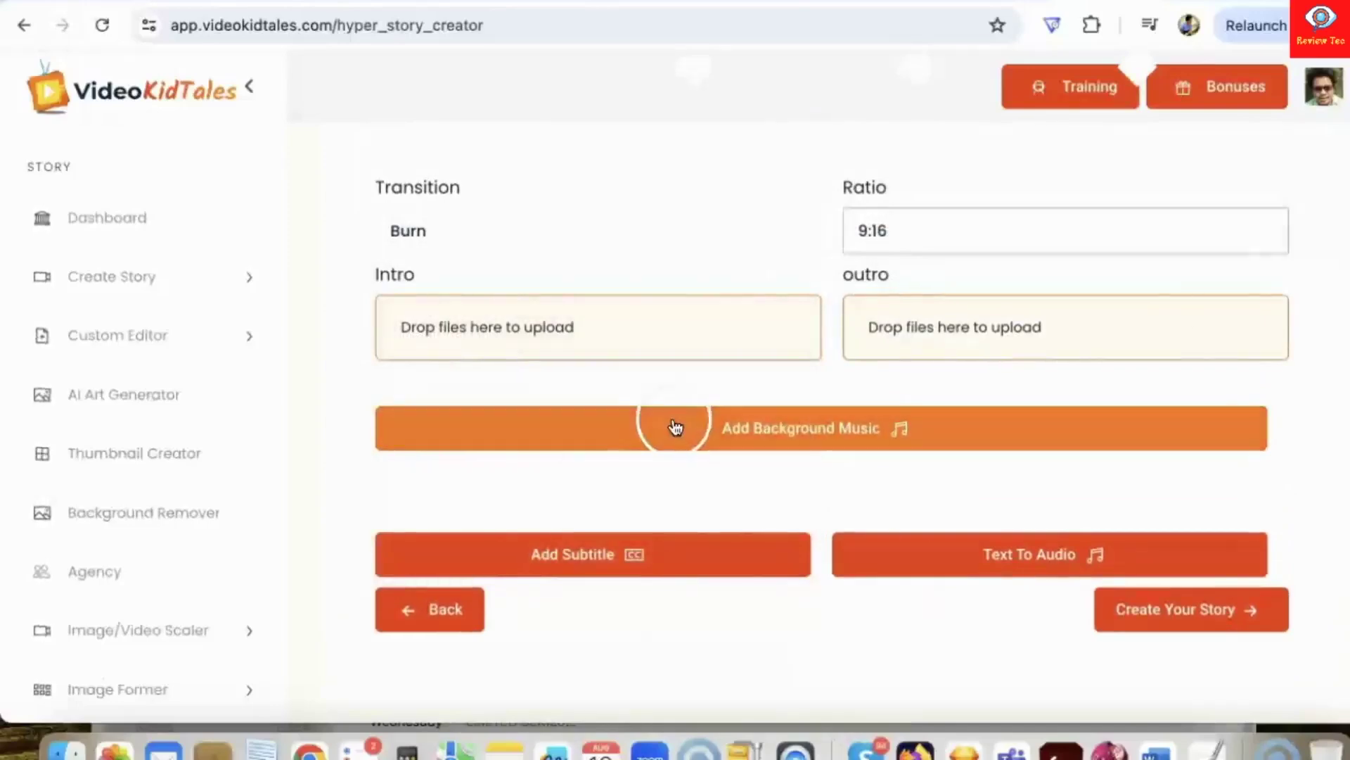
scroll(591, 458, down, 3)
scroll(526, 462, down, 2)
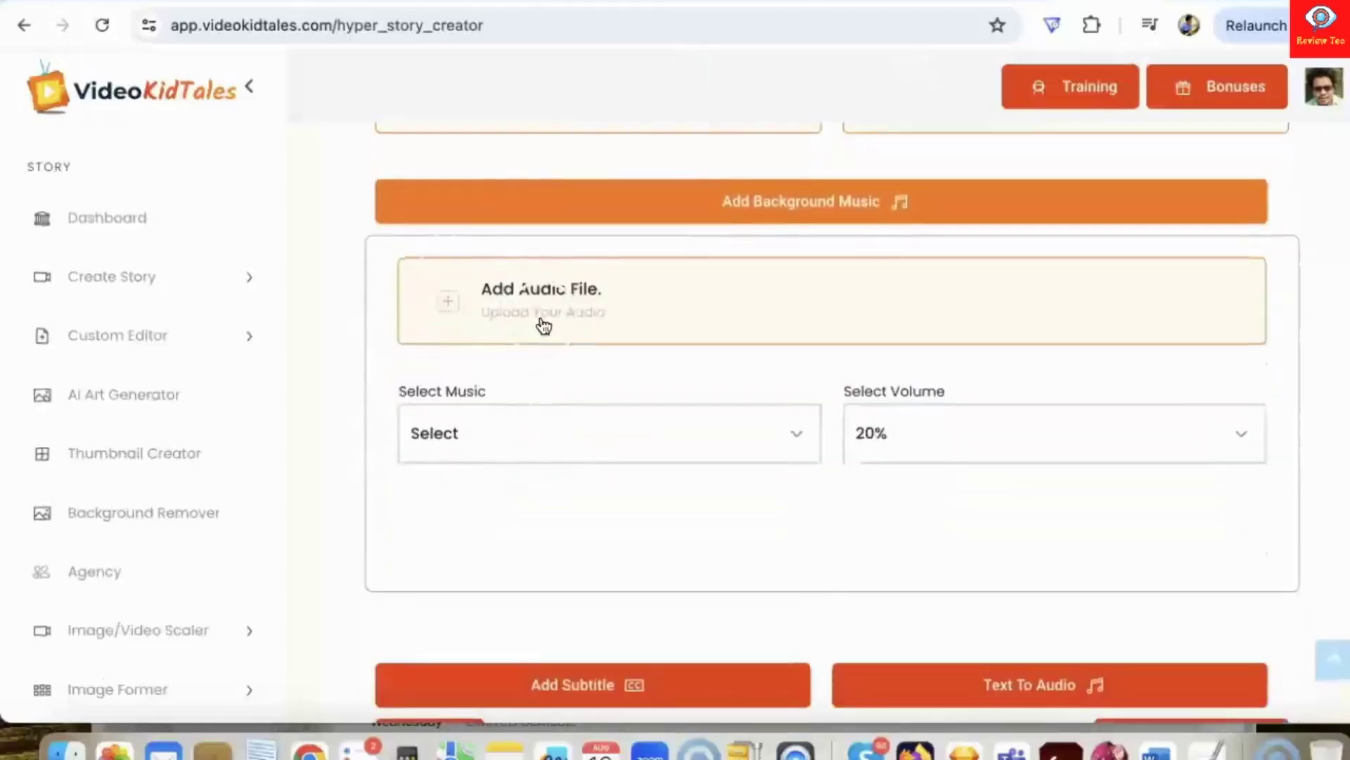
click(542, 431)
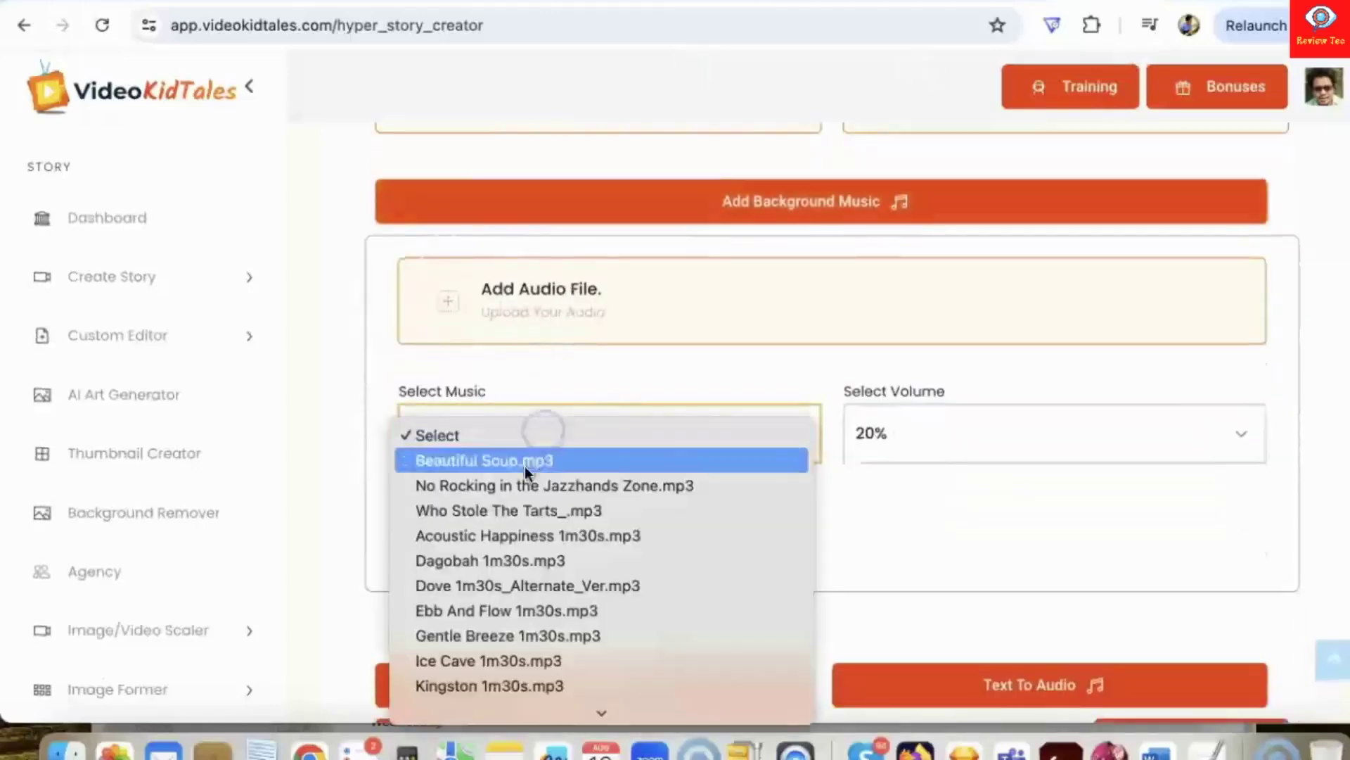
click(520, 532)
click(876, 437)
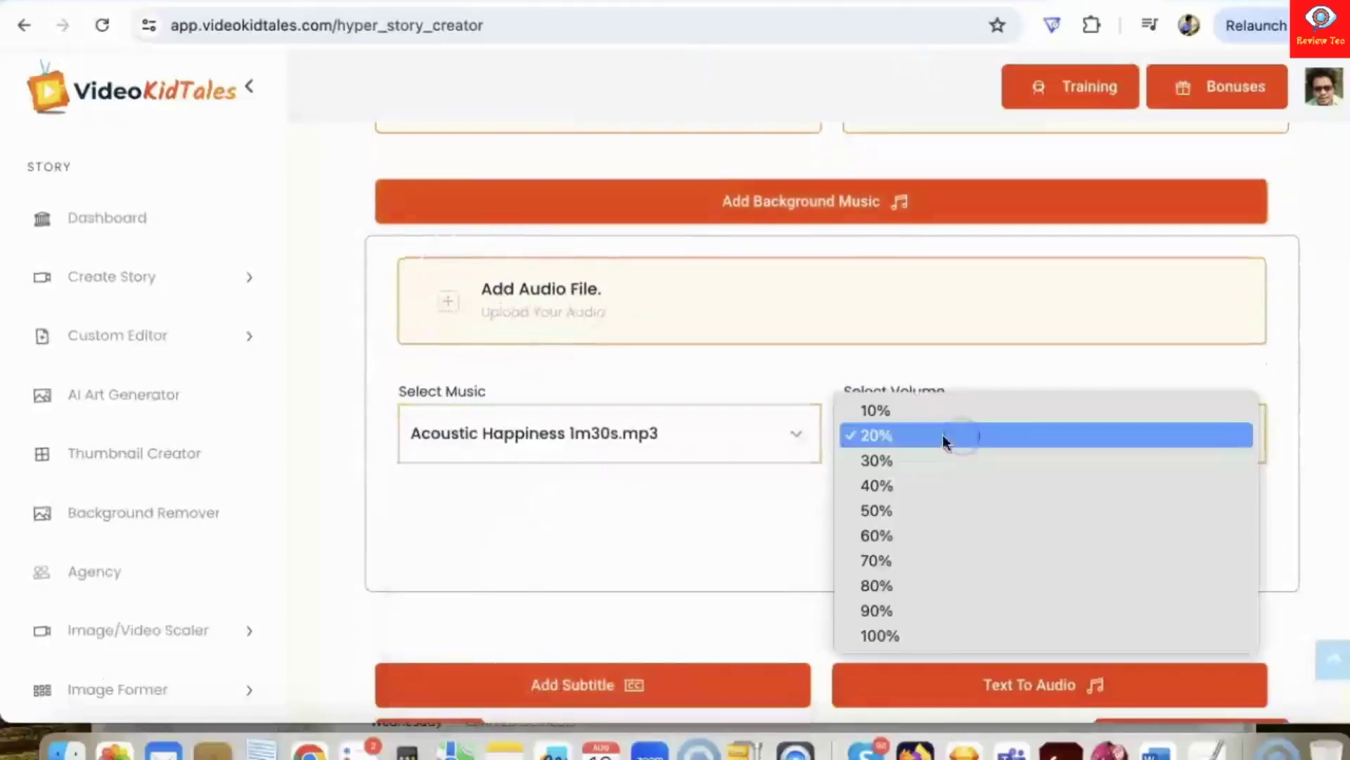
click(939, 412)
scroll(755, 502, down, 1)
scroll(754, 504, down, 2)
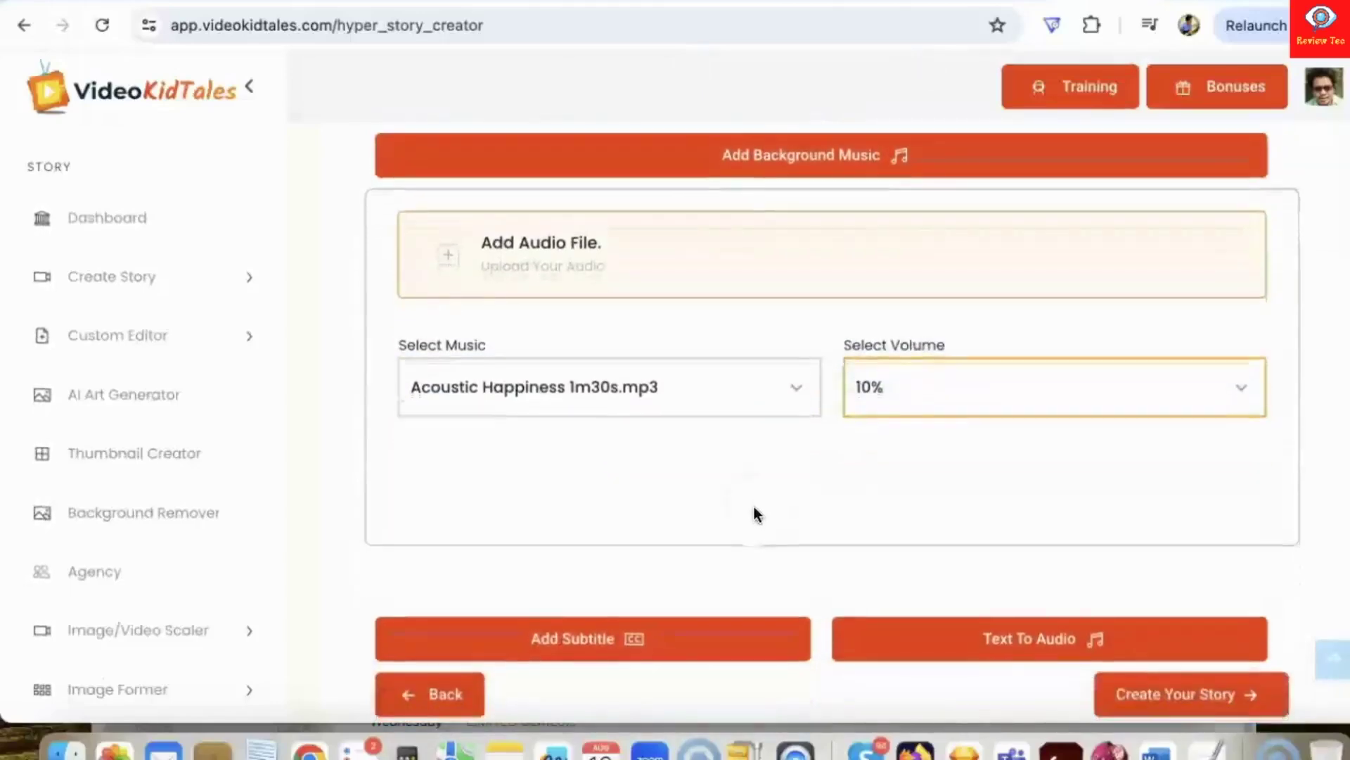
click(861, 426)
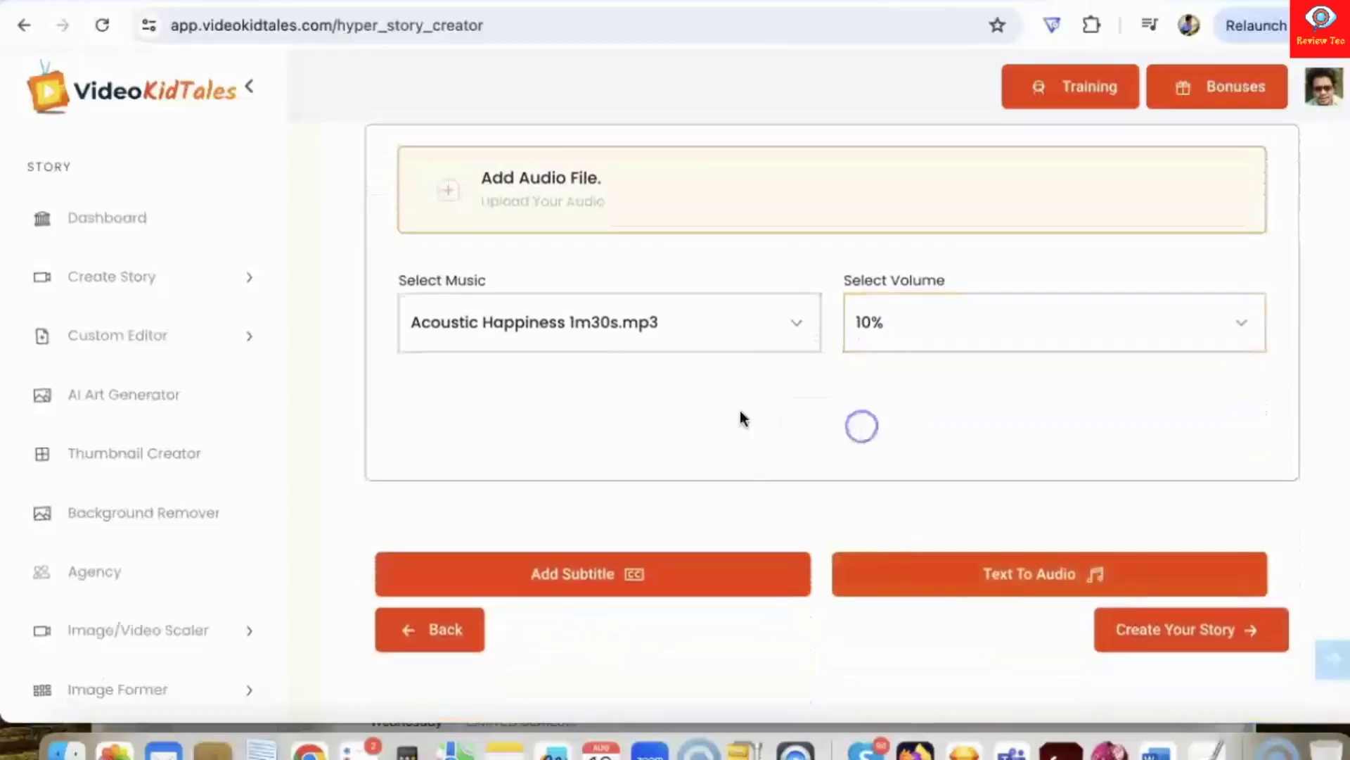
scroll(737, 414, down, 2)
- Generate a 1:58 narration with Google, English, US, voice Sophia from the story text
click(941, 547)
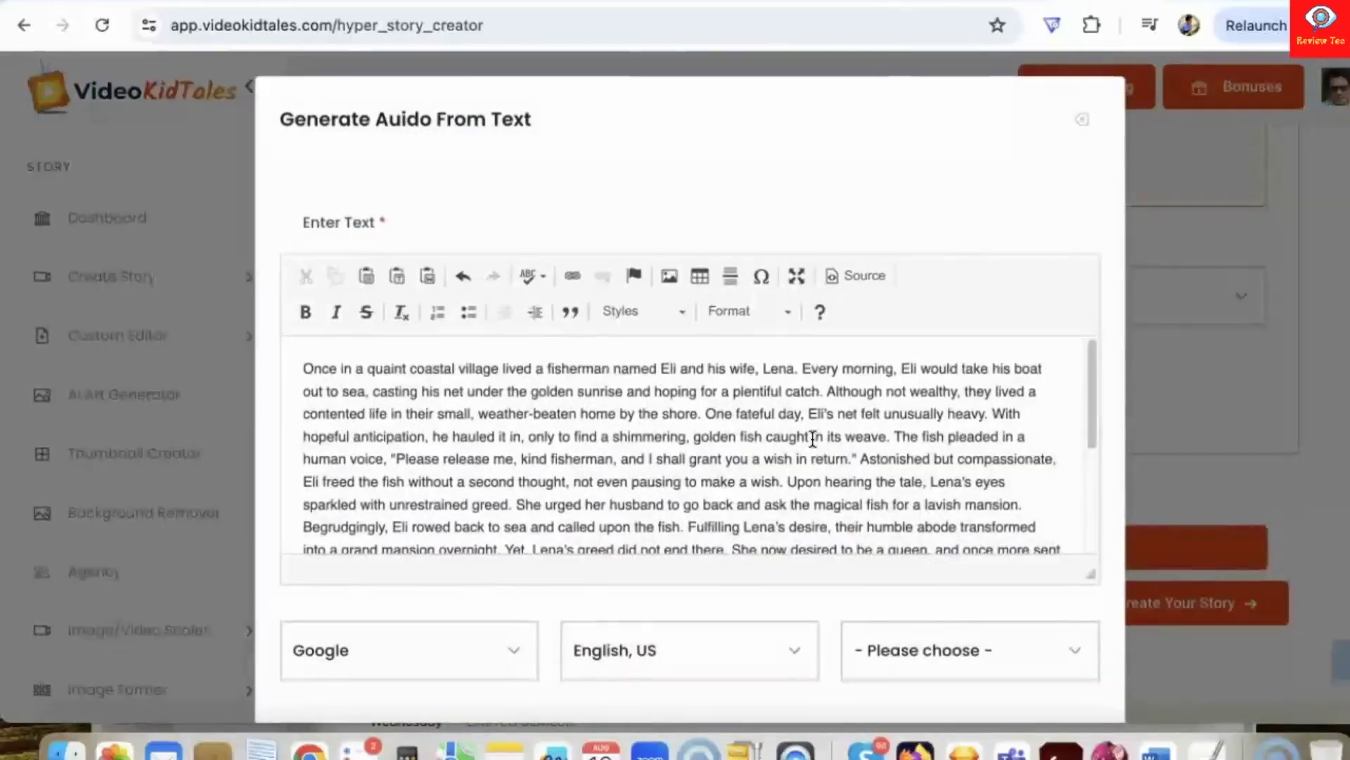
scroll(813, 439, down, 6)
click(901, 520)
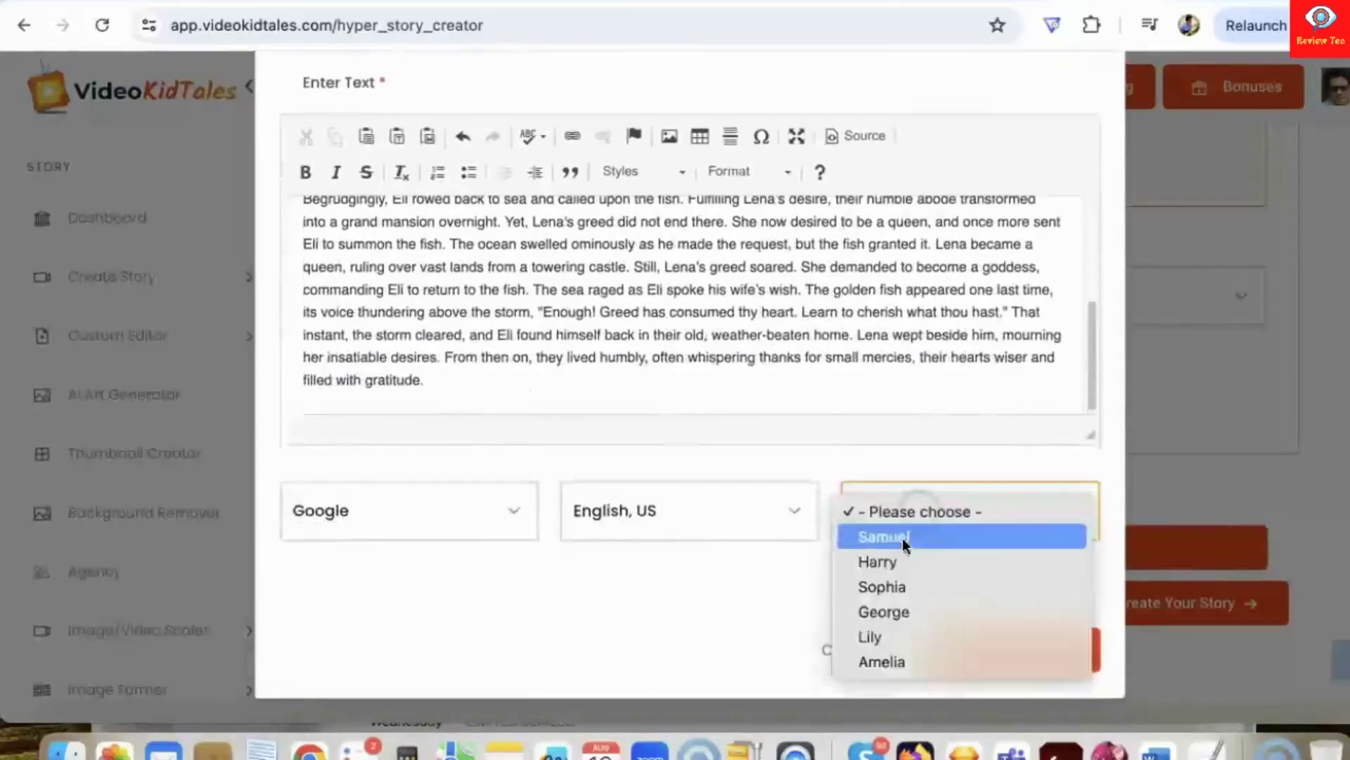
click(429, 517)
click(676, 516)
click(677, 516)
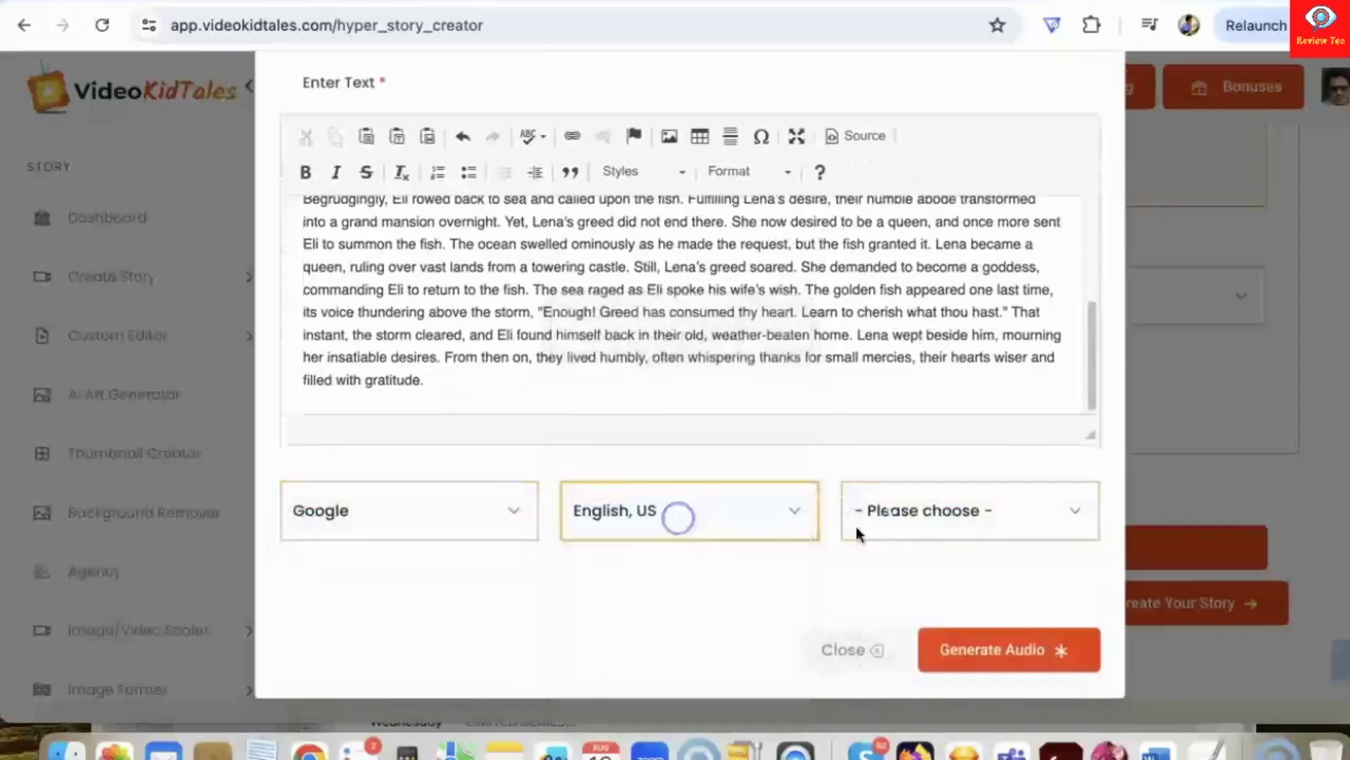
click(855, 526)
click(901, 581)
click(1027, 654)
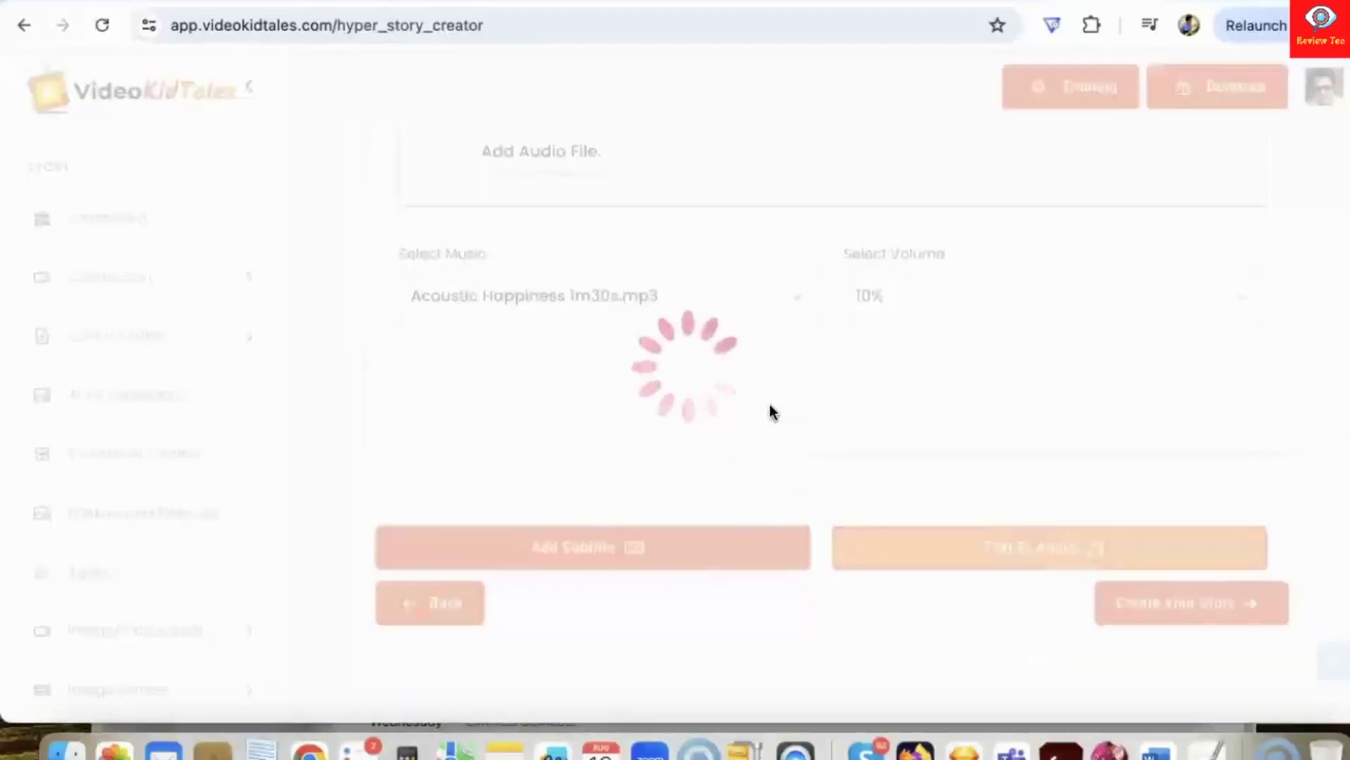
scroll(757, 406, up, 3)
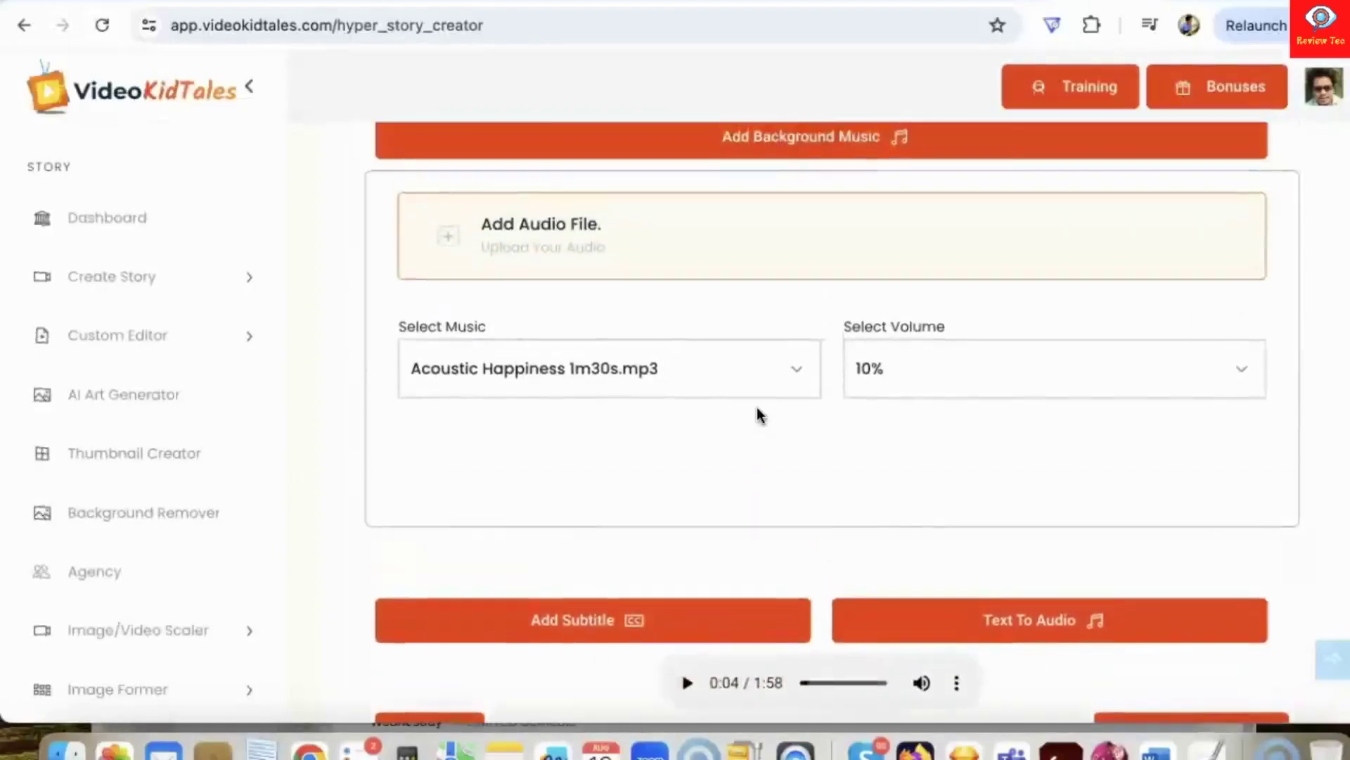
scroll(757, 408, down, 4)
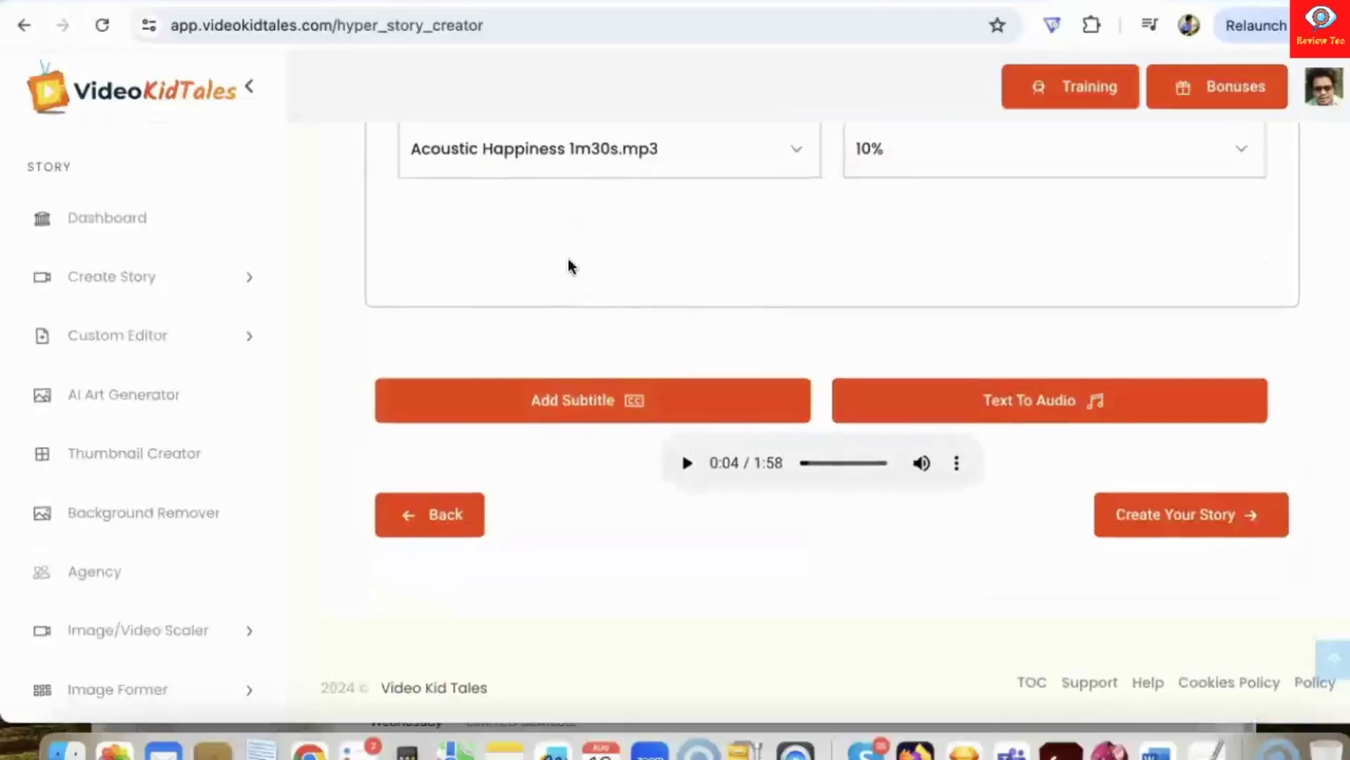
- Enable Subtitle Text and review the 25 auto-generated subtitle entries
click(583, 409)
scroll(437, 380, down, 3)
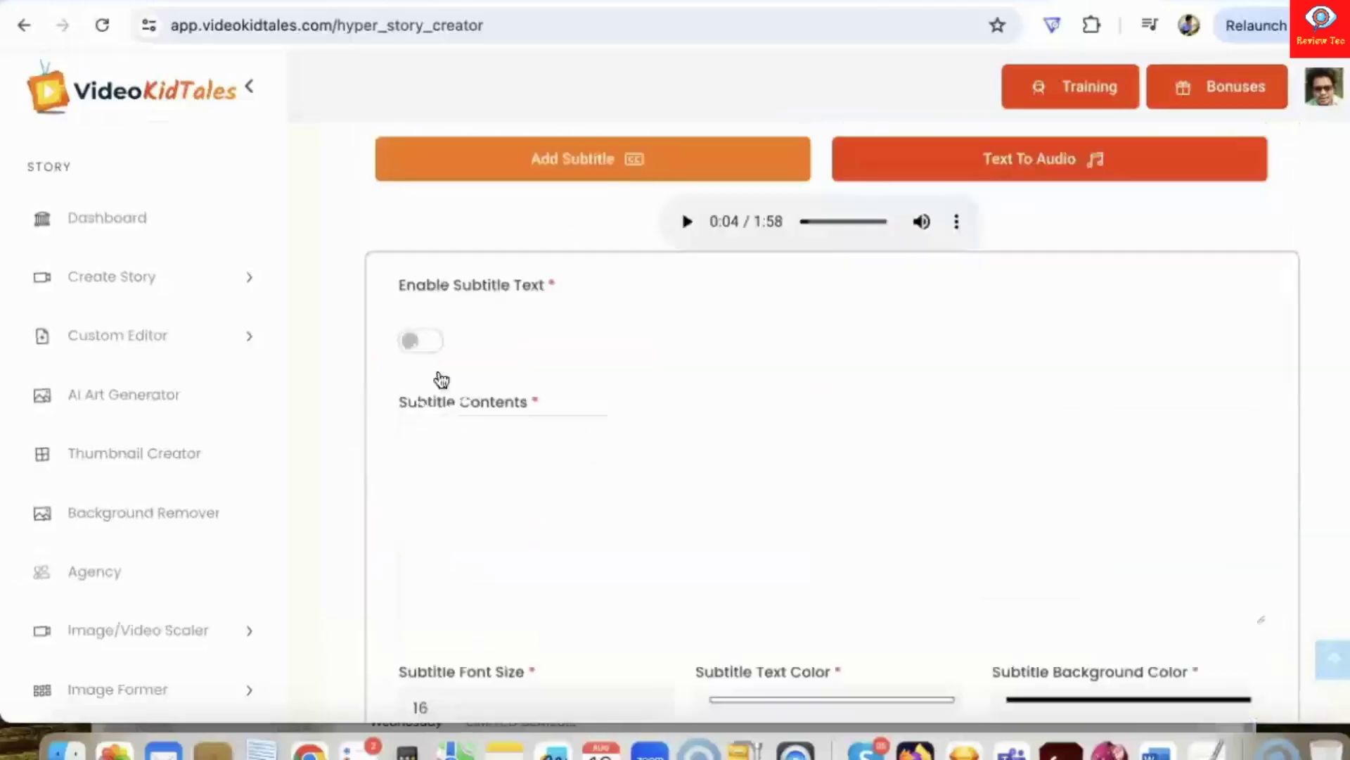
click(426, 343)
scroll(521, 478, down, 4)
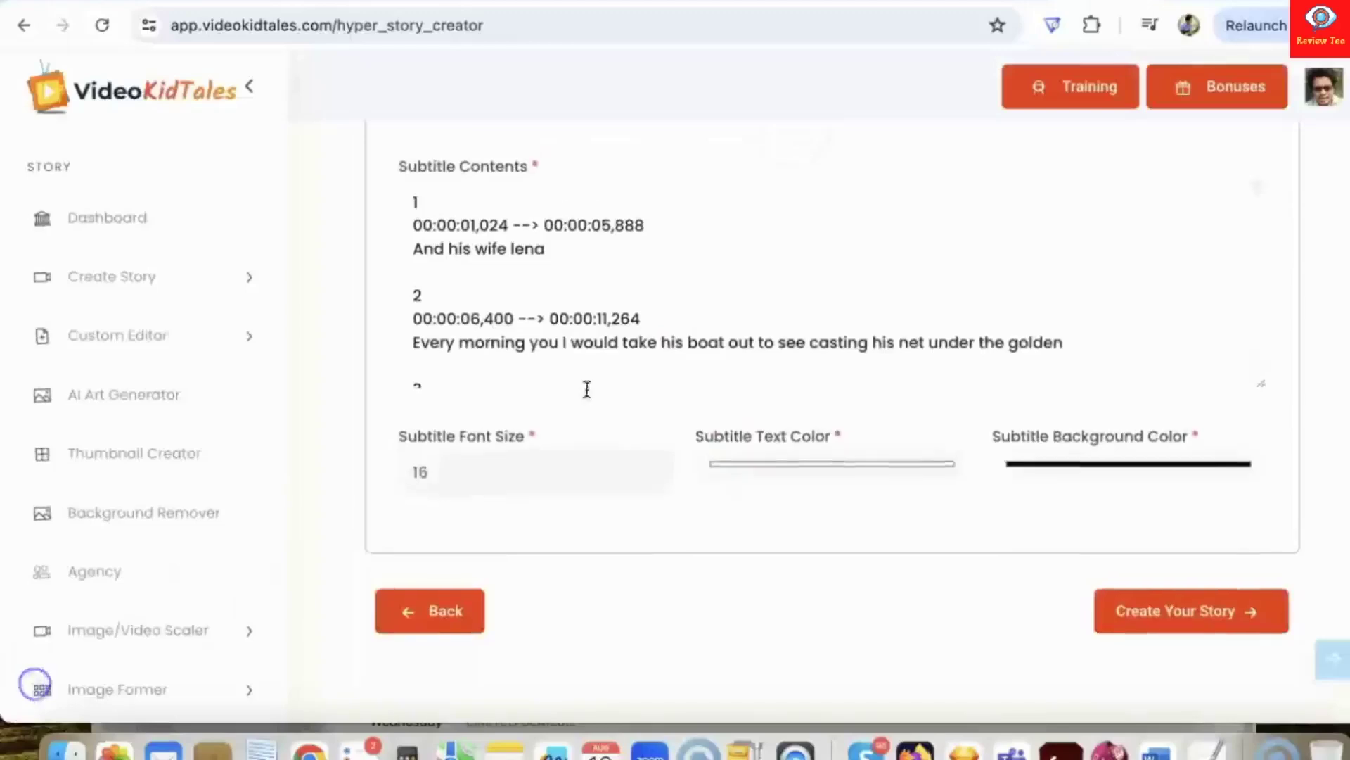
scroll(606, 392, up, 2)
click(636, 333)
scroll(642, 434, down, 5)
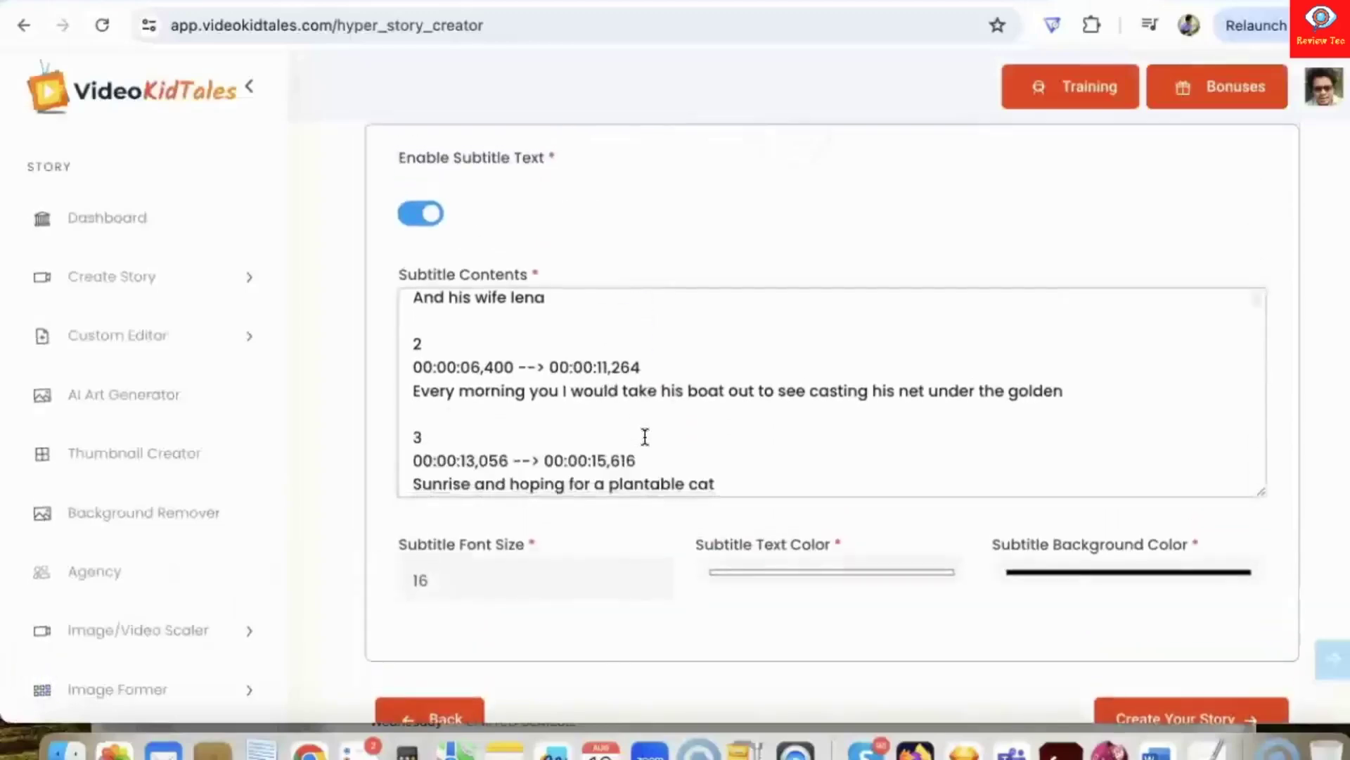
scroll(645, 437, down, 20)
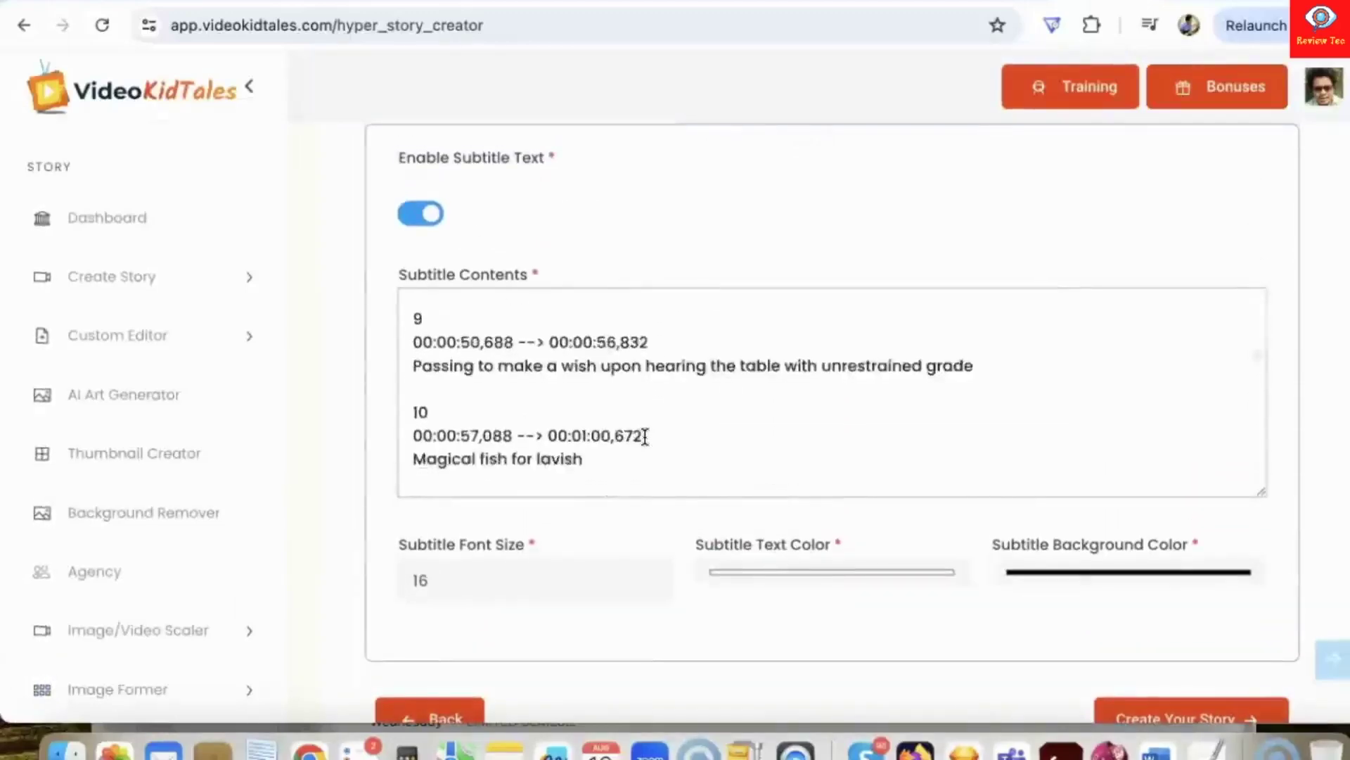
- Set subtitle font size 20, black text colour and a bright yellow background
click(471, 577)
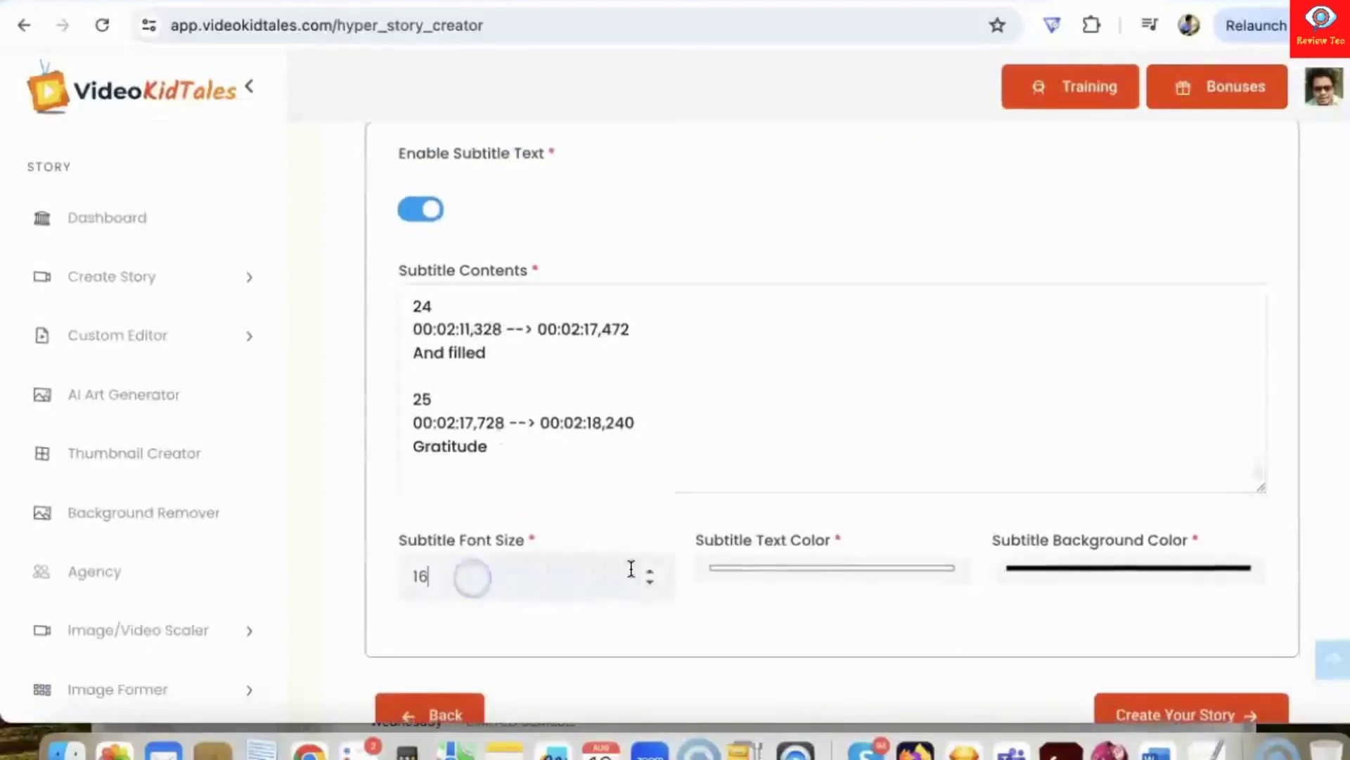
click(649, 571)
click(648, 571)
click(749, 567)
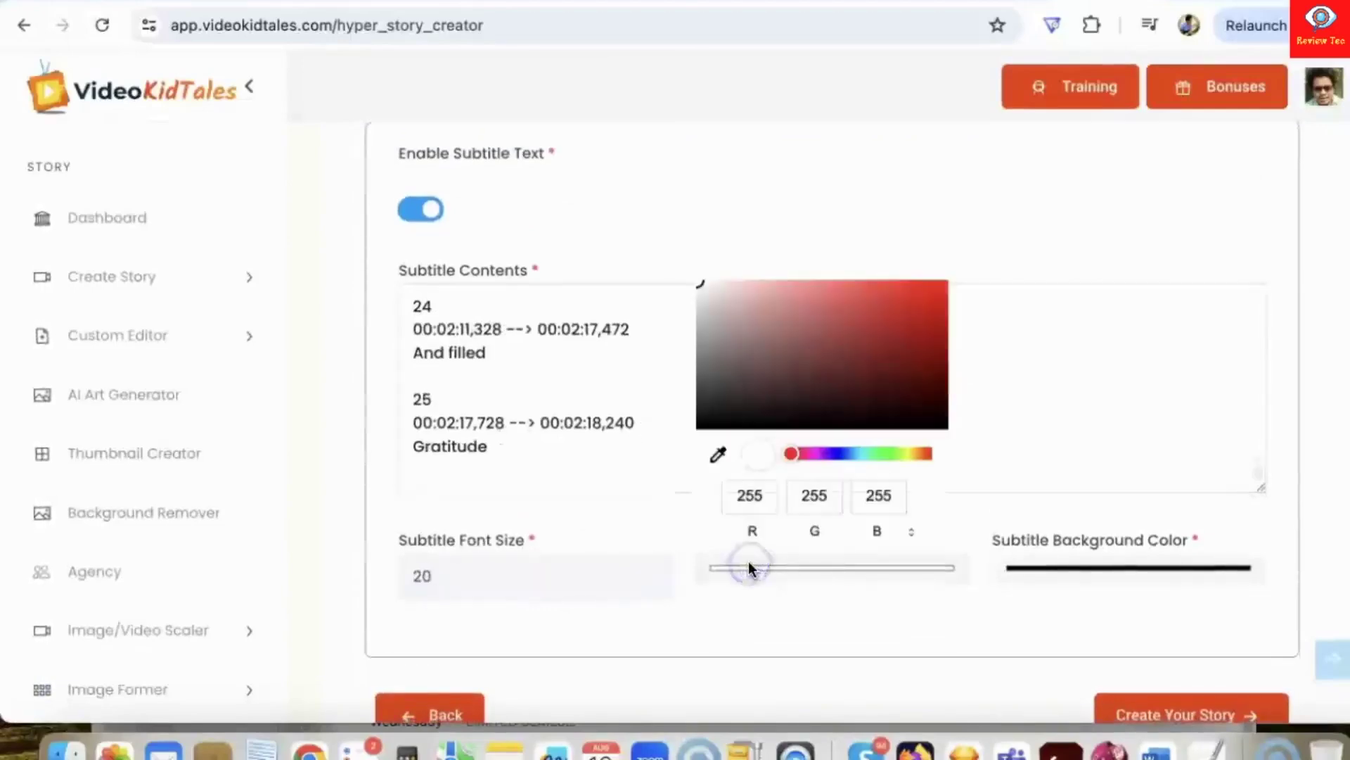
drag(821, 306, 600, 476)
click(1112, 566)
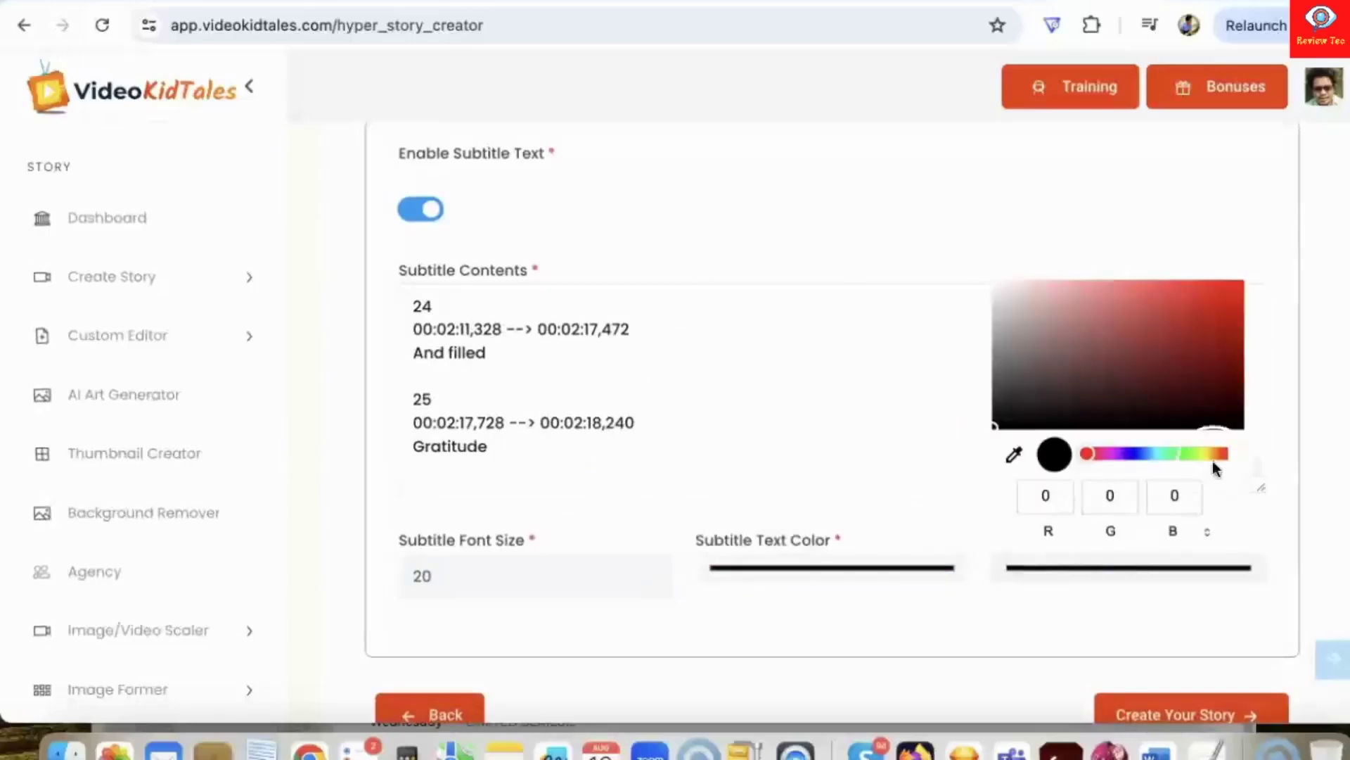
click(1206, 453)
click(1118, 346)
drag(1118, 346, 1290, 200)
click(877, 606)
scroll(879, 604, down, 3)
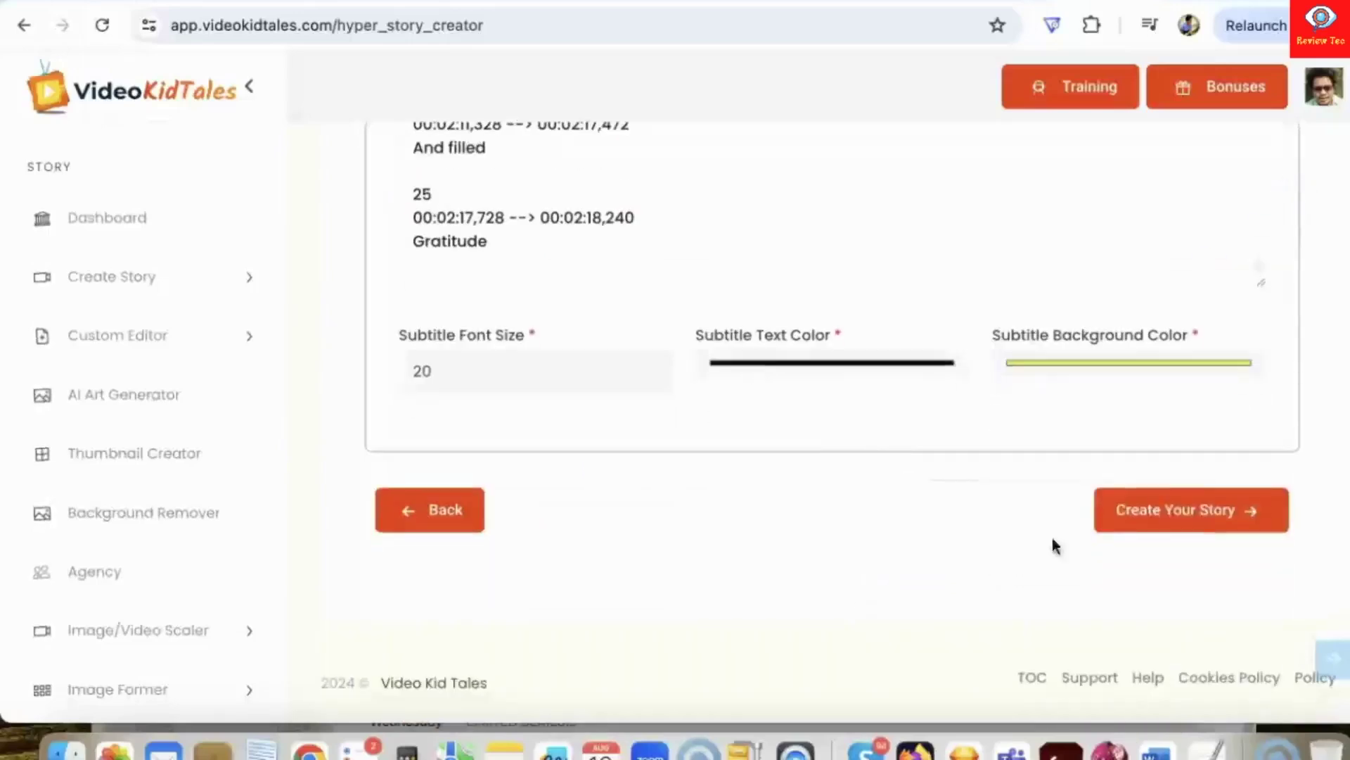
- Create the story and confirm the Story Created notice to reach the Story List
click(1173, 515)
click(991, 519)
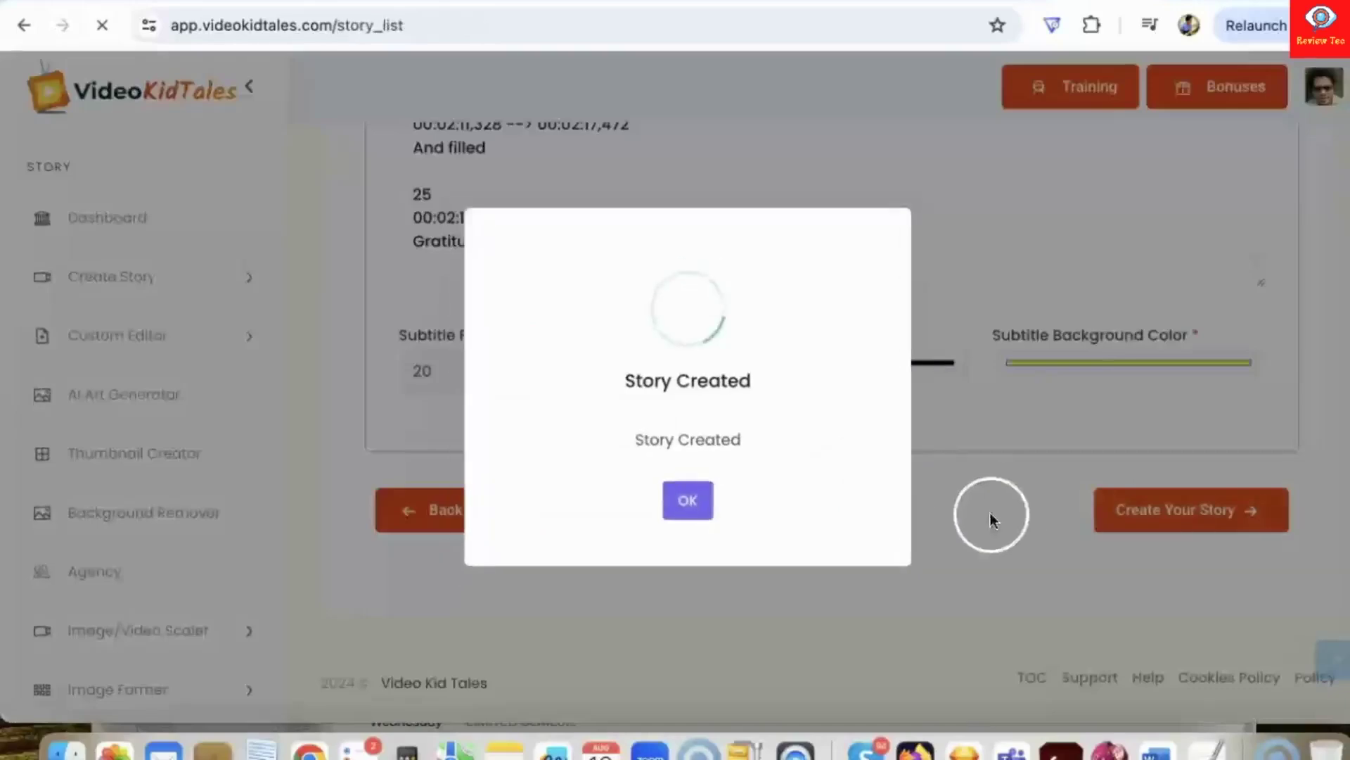
click(699, 519)
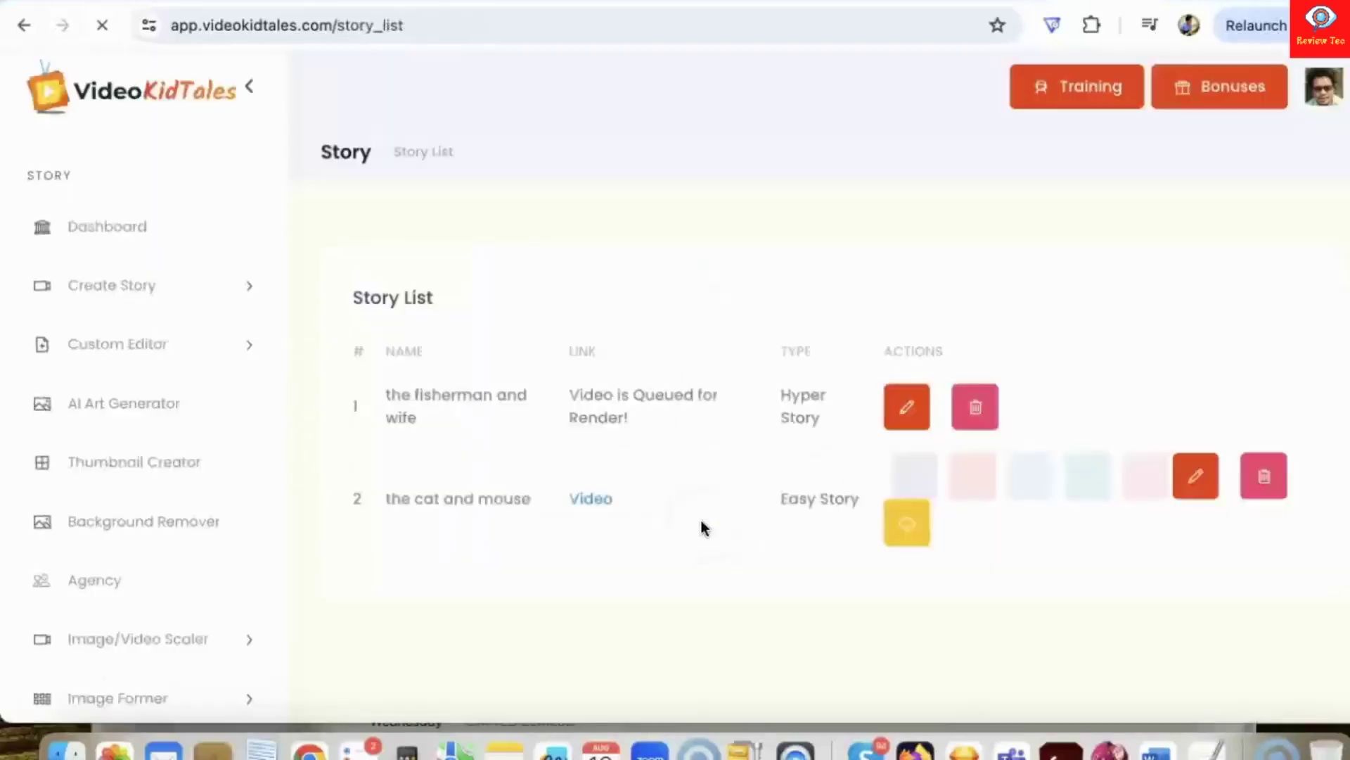
click(679, 440)
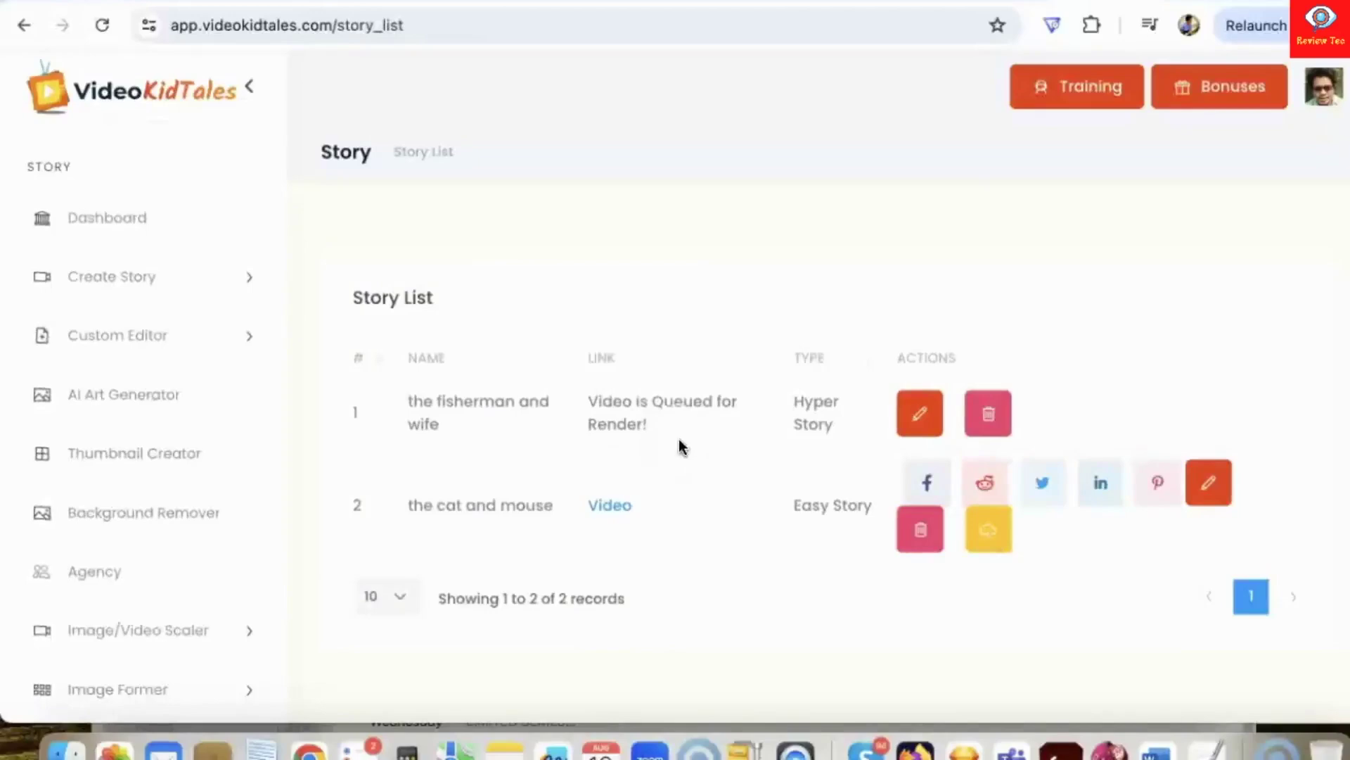